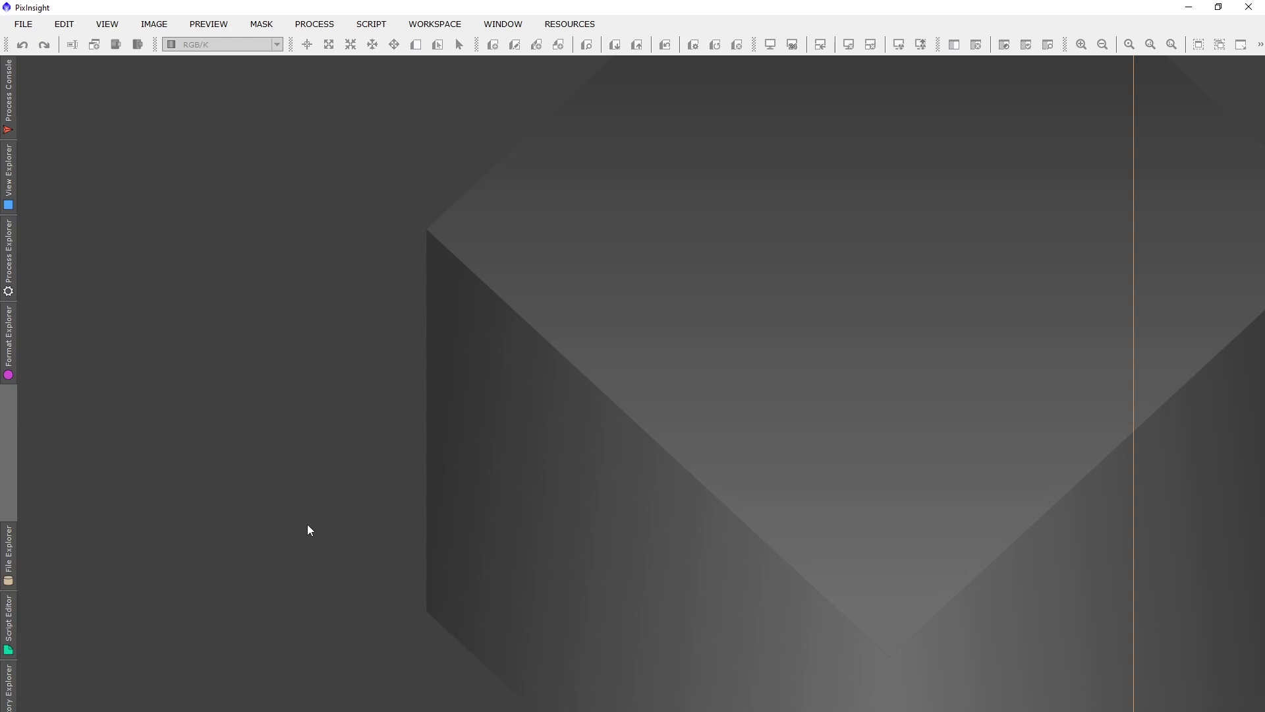
Step: Check the xsplendor WBPP tutorial page in Firefox, then return to PixInsight
{"action": "key", "text": "alt+Tab"}
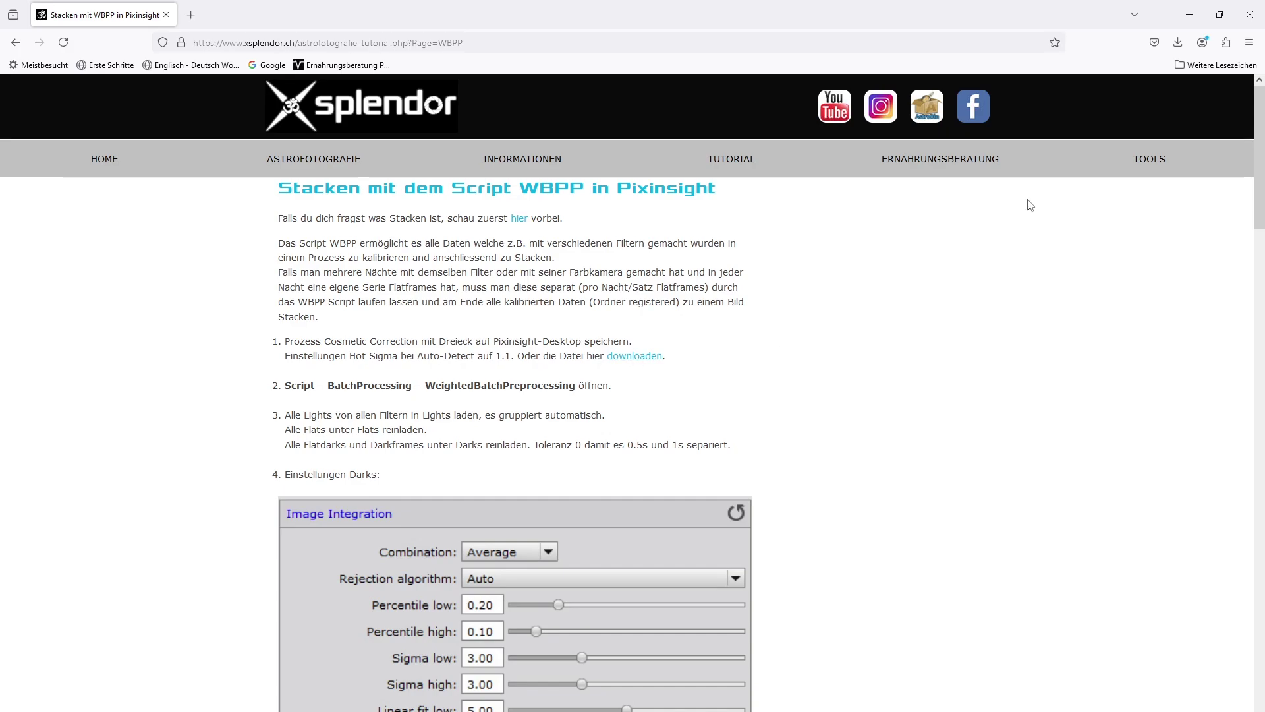
{"action": "key", "text": "alt+Tab"}
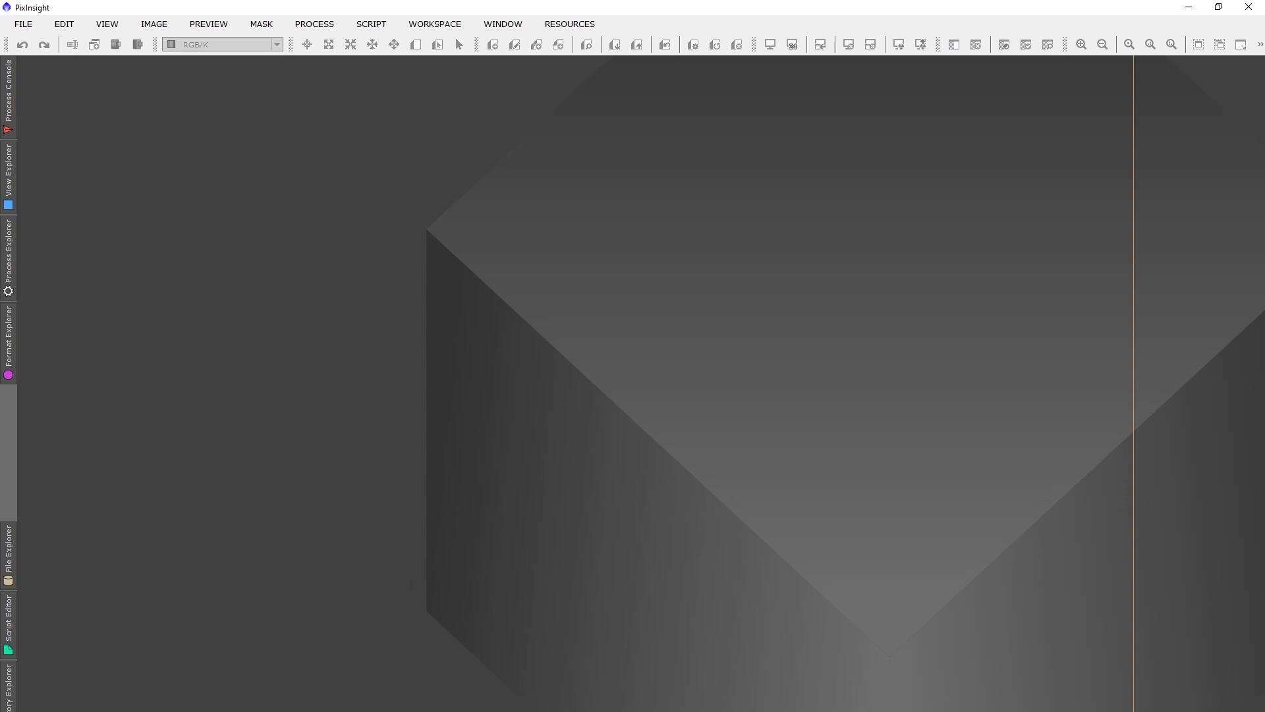
Step: Drag cosmetic_correction.xpsm from the Pixworkflow folder onto the PixInsight workspace
{"action": "mouse_move", "coordinate": [365, 711]}
{"action": "left_click", "coordinate": [364, 688]}
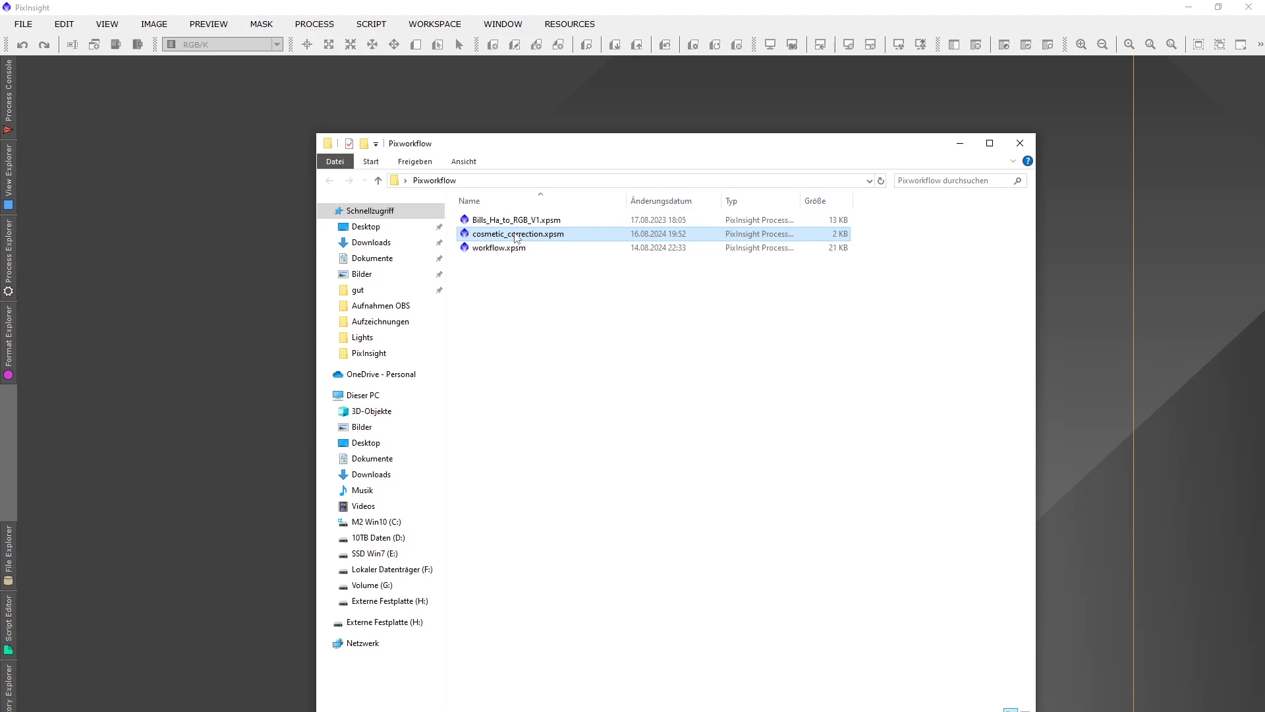
{"action": "left_click_drag", "start_coordinate": [515, 237], "coordinate": [1095, 170]}
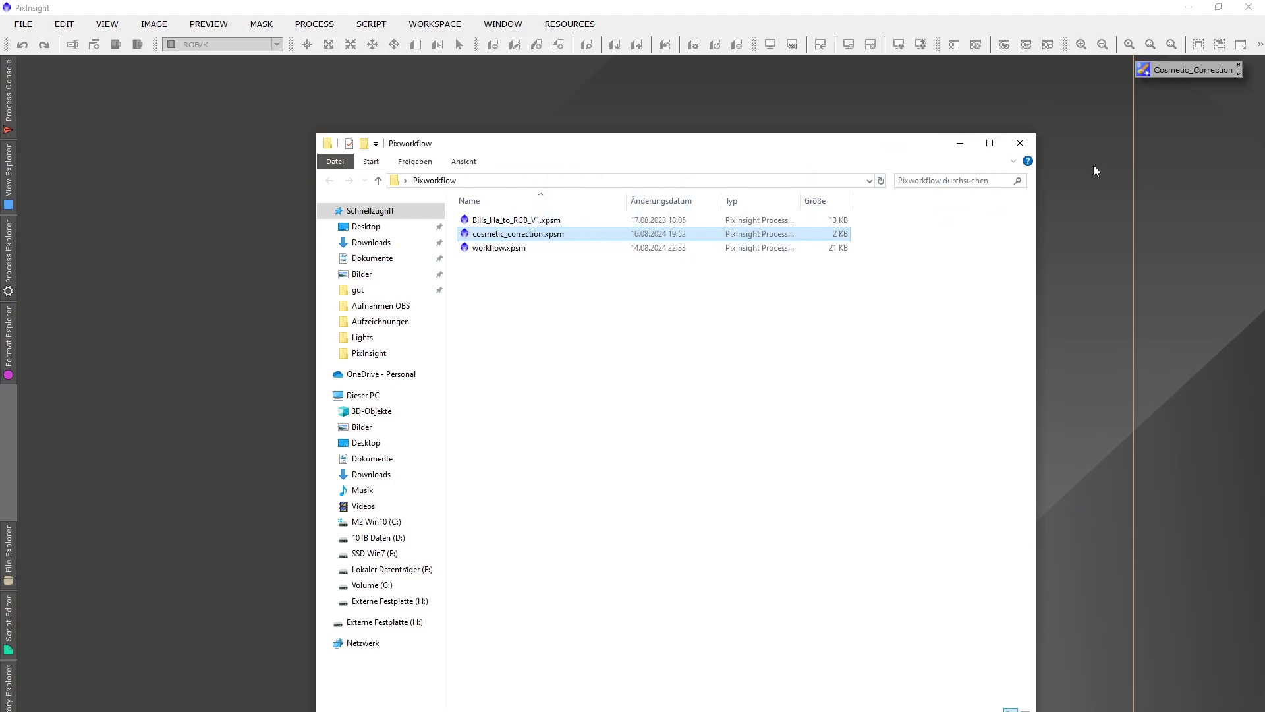
{"action": "left_click", "coordinate": [1090, 236]}
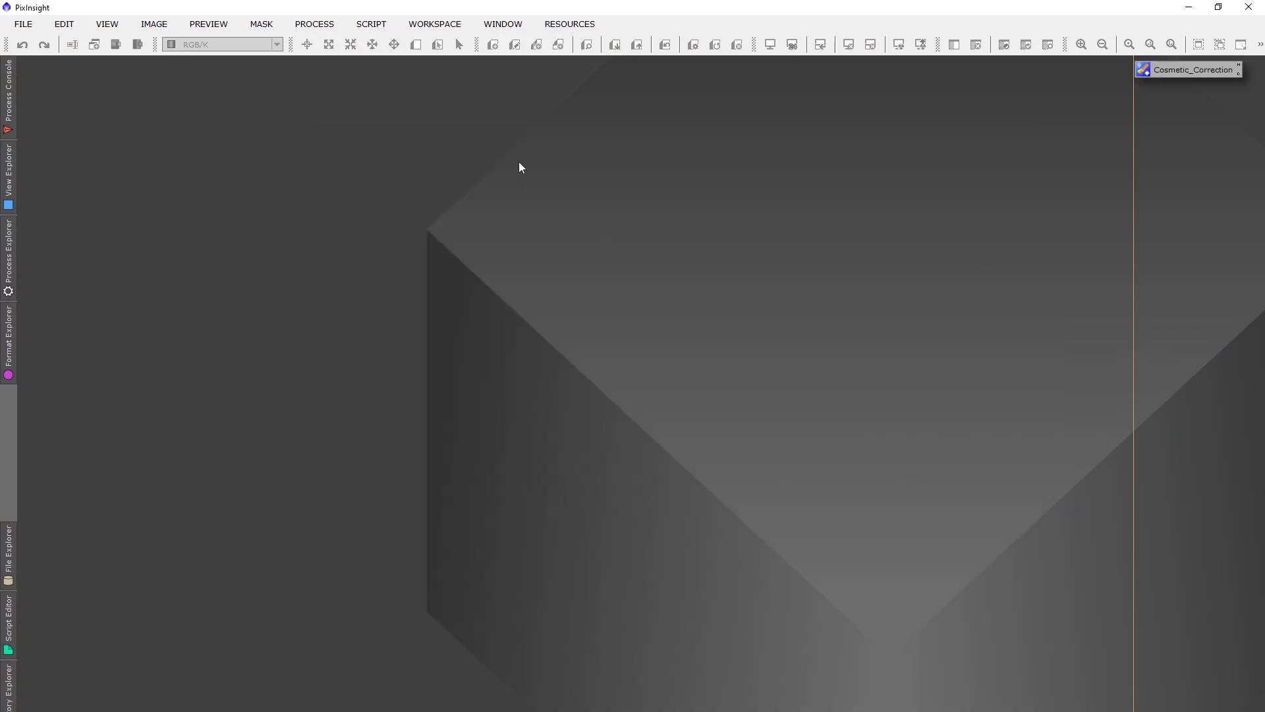
Step: Launch WeightedBatchPreprocessing and add every light frame from the Lights folder
{"action": "left_click", "coordinate": [373, 25]}
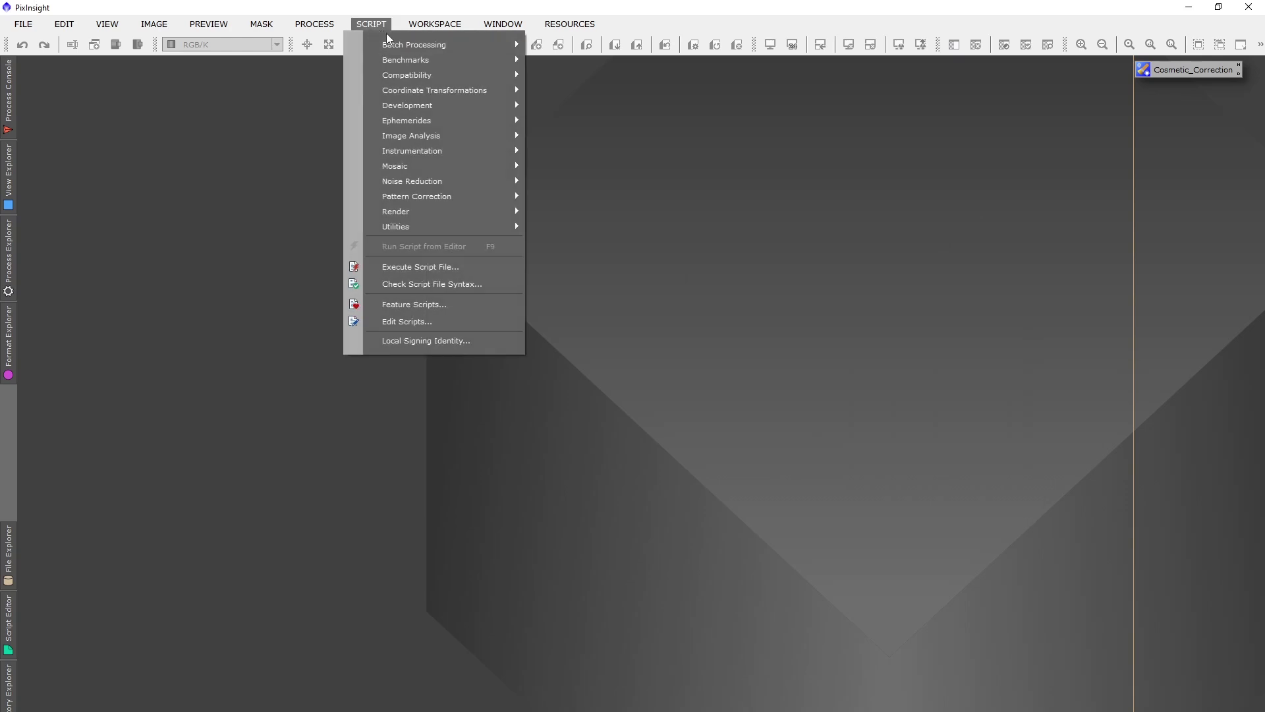
{"action": "mouse_move", "coordinate": [416, 44]}
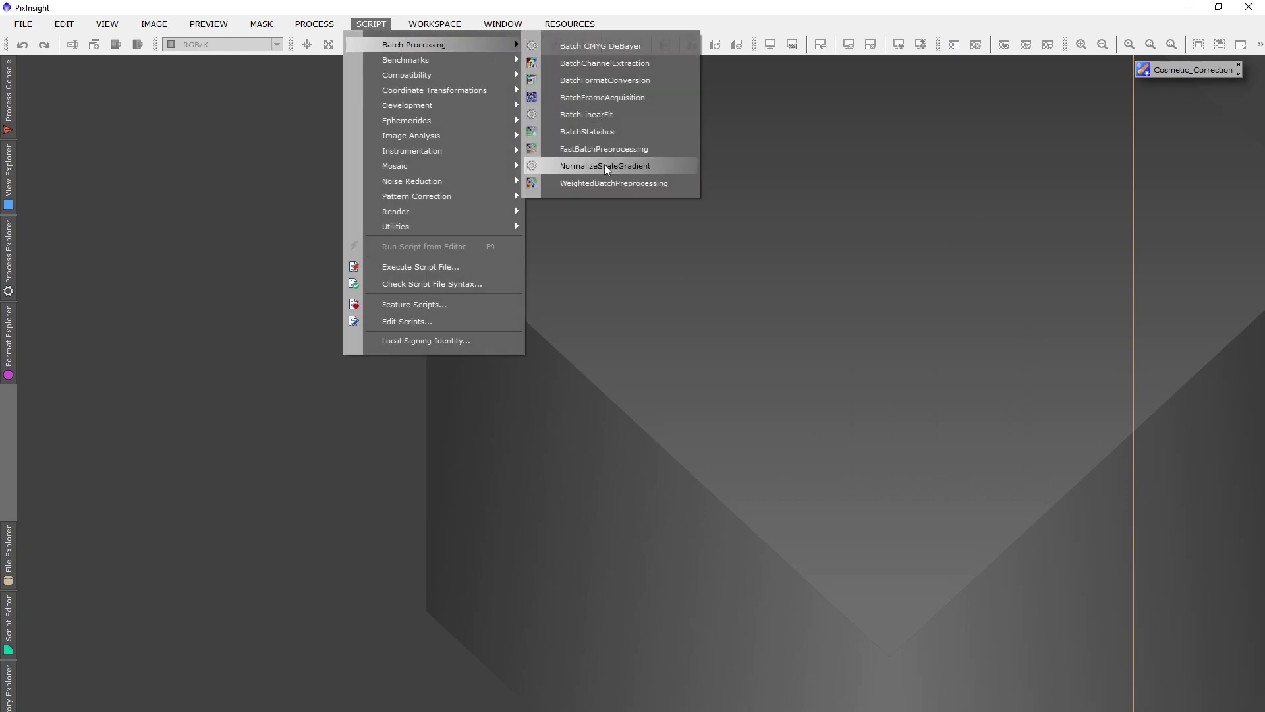
{"action": "left_click", "coordinate": [602, 187]}
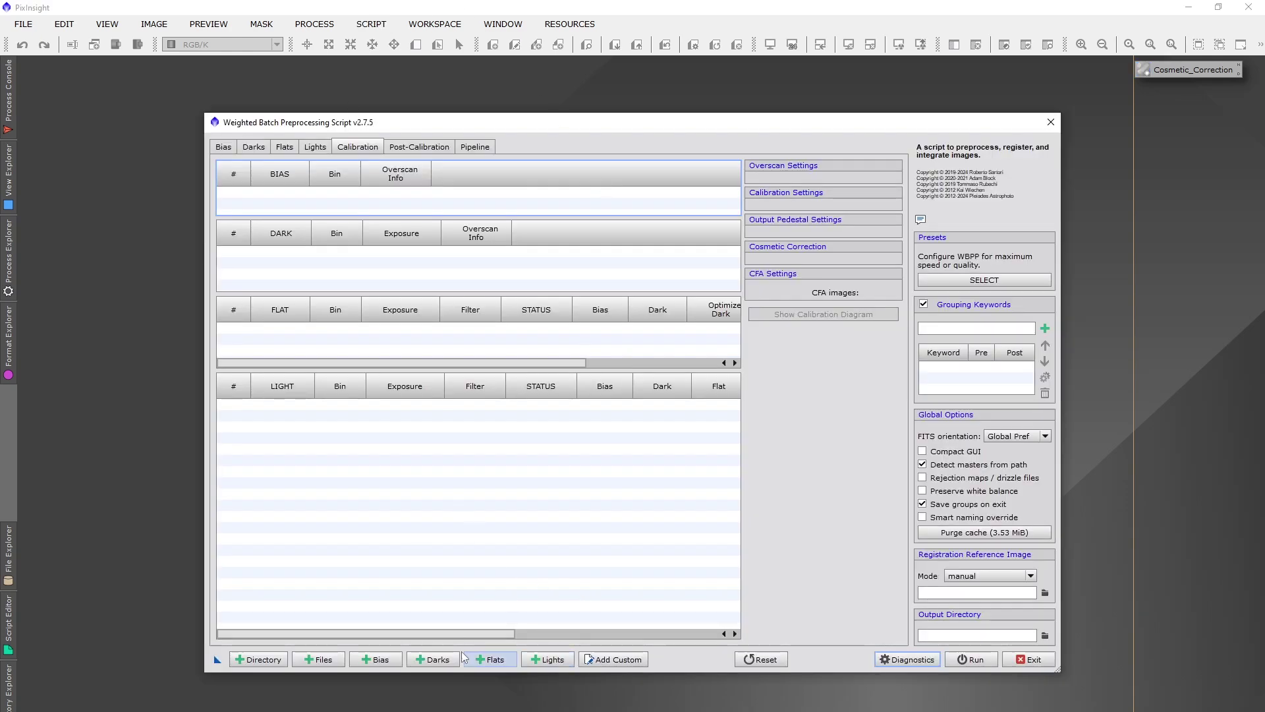
{"action": "left_click", "coordinate": [547, 662]}
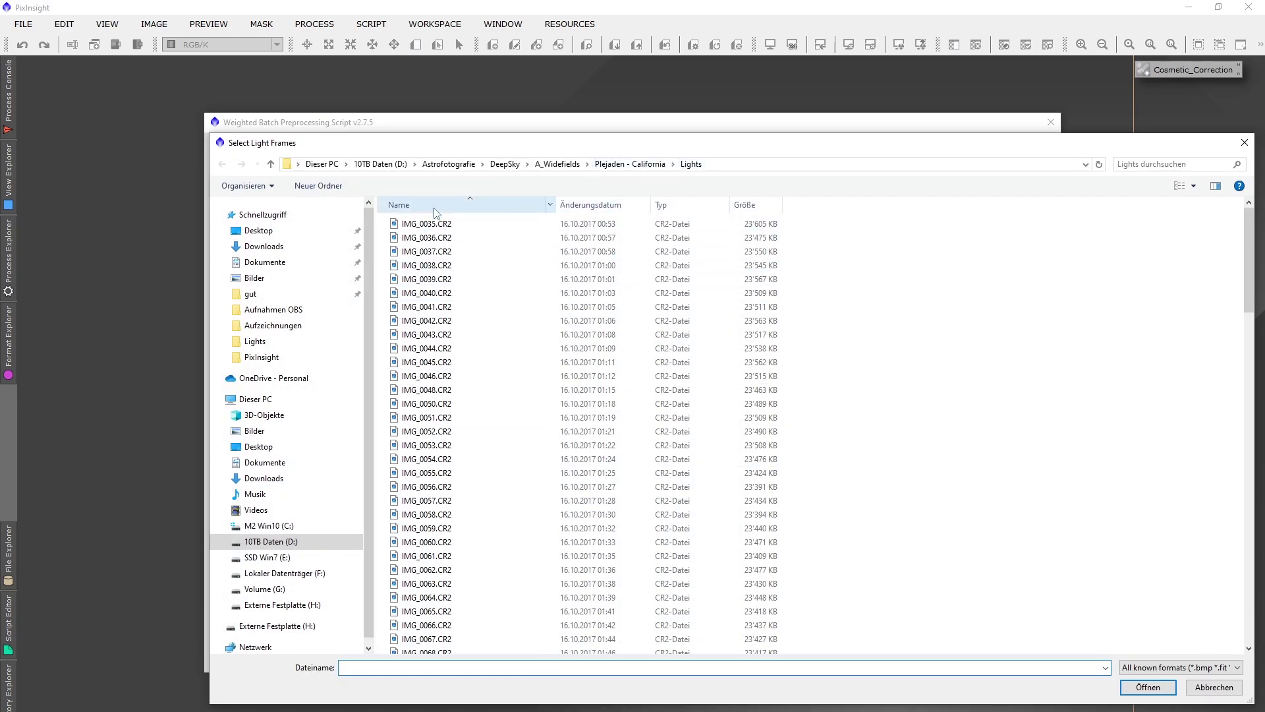
{"action": "left_click", "coordinate": [422, 253]}
{"action": "key", "text": "ctrl+a"}
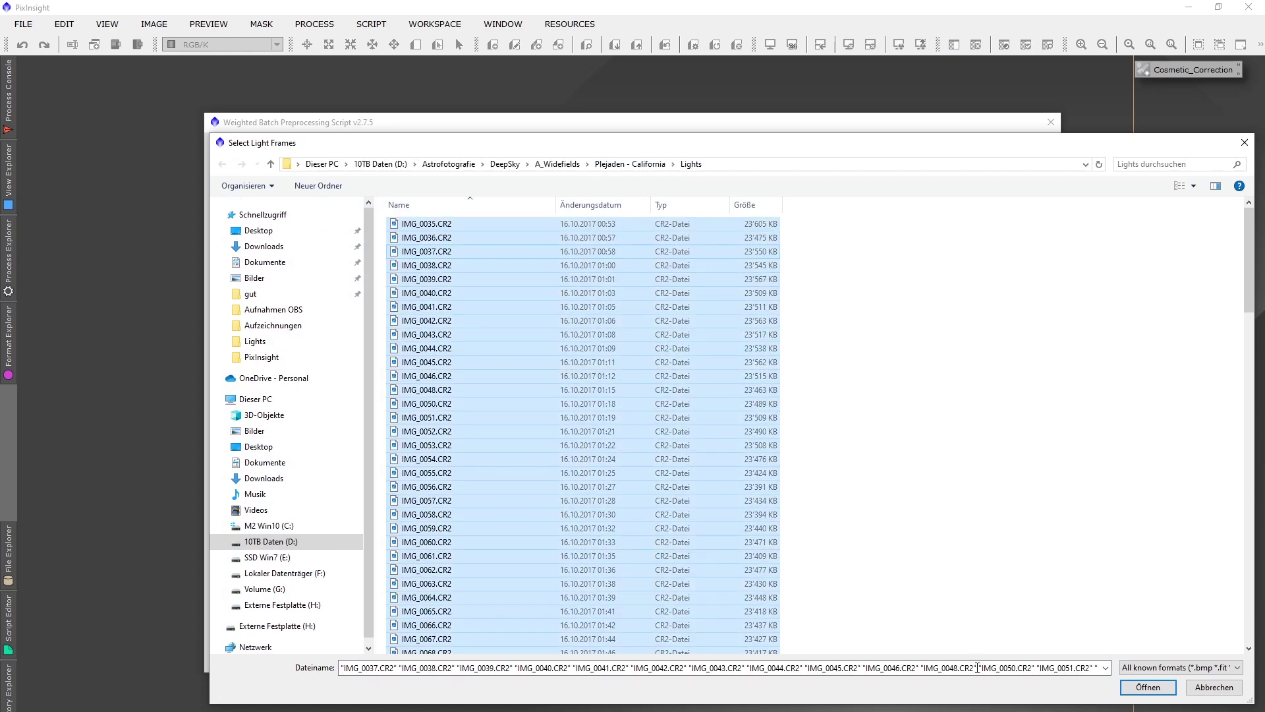
{"action": "left_click", "coordinate": [1152, 688]}
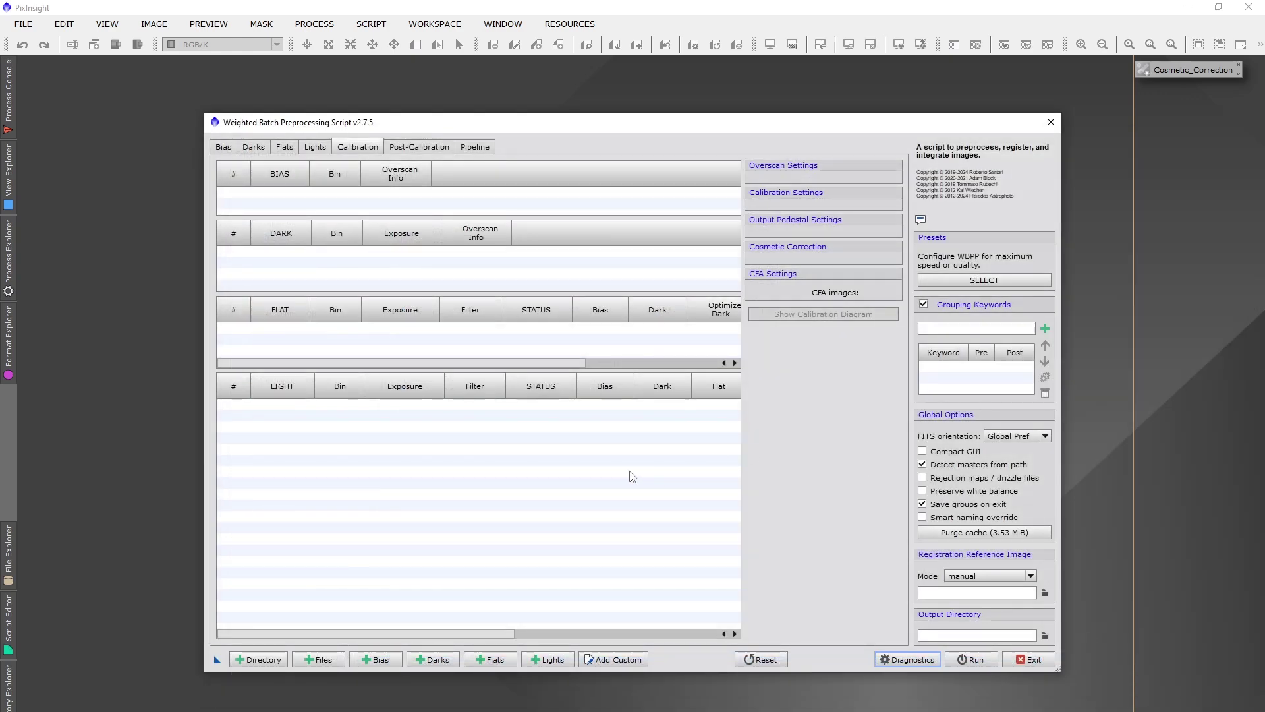
Step: Add all 15 flat frames from the Plejaden - California Flats folder
{"action": "left_click", "coordinate": [491, 660]}
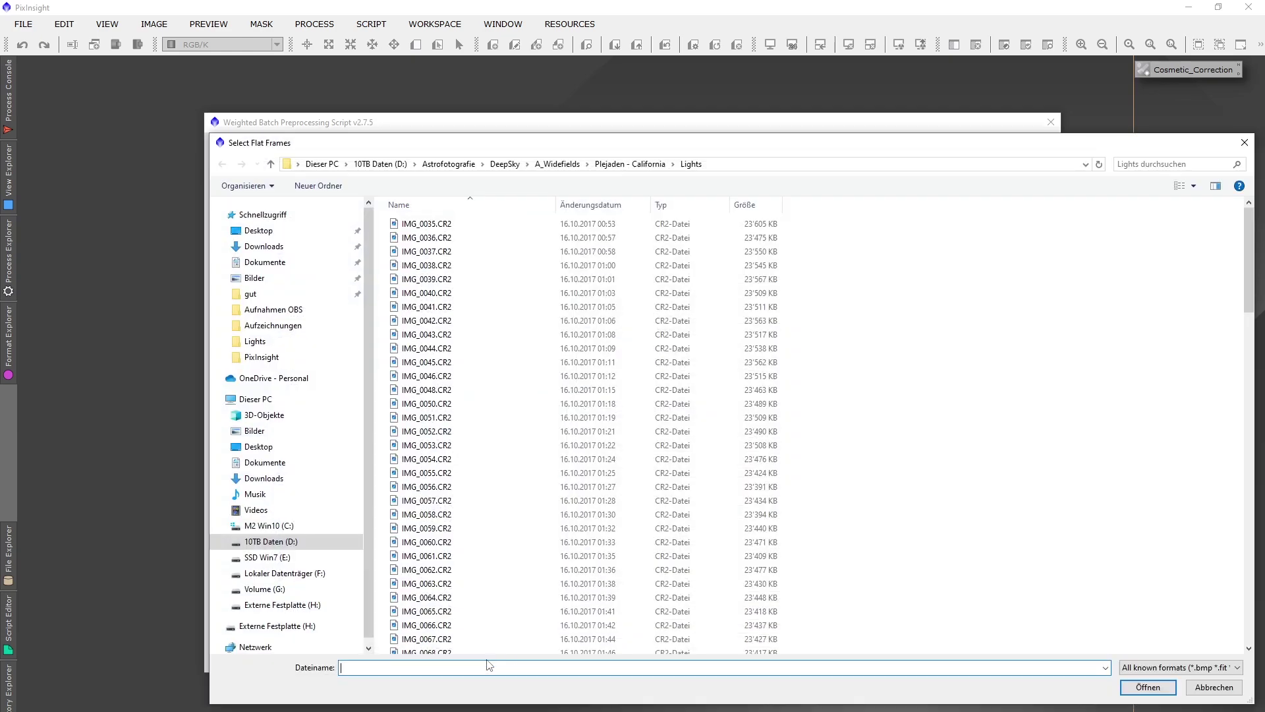
{"action": "left_click", "coordinate": [639, 166]}
{"action": "double_click", "coordinate": [415, 253]}
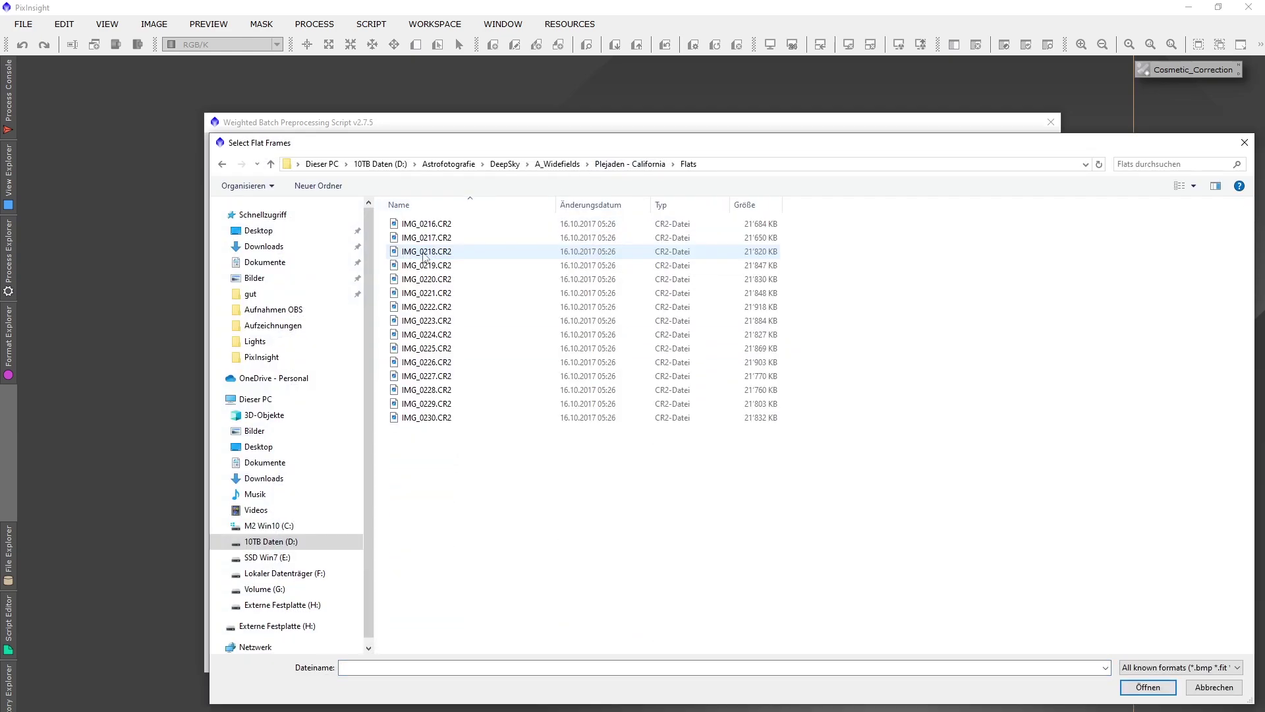
{"action": "left_click", "coordinate": [425, 254]}
{"action": "key", "text": "ctrl+a"}
{"action": "left_click", "coordinate": [1149, 687]}
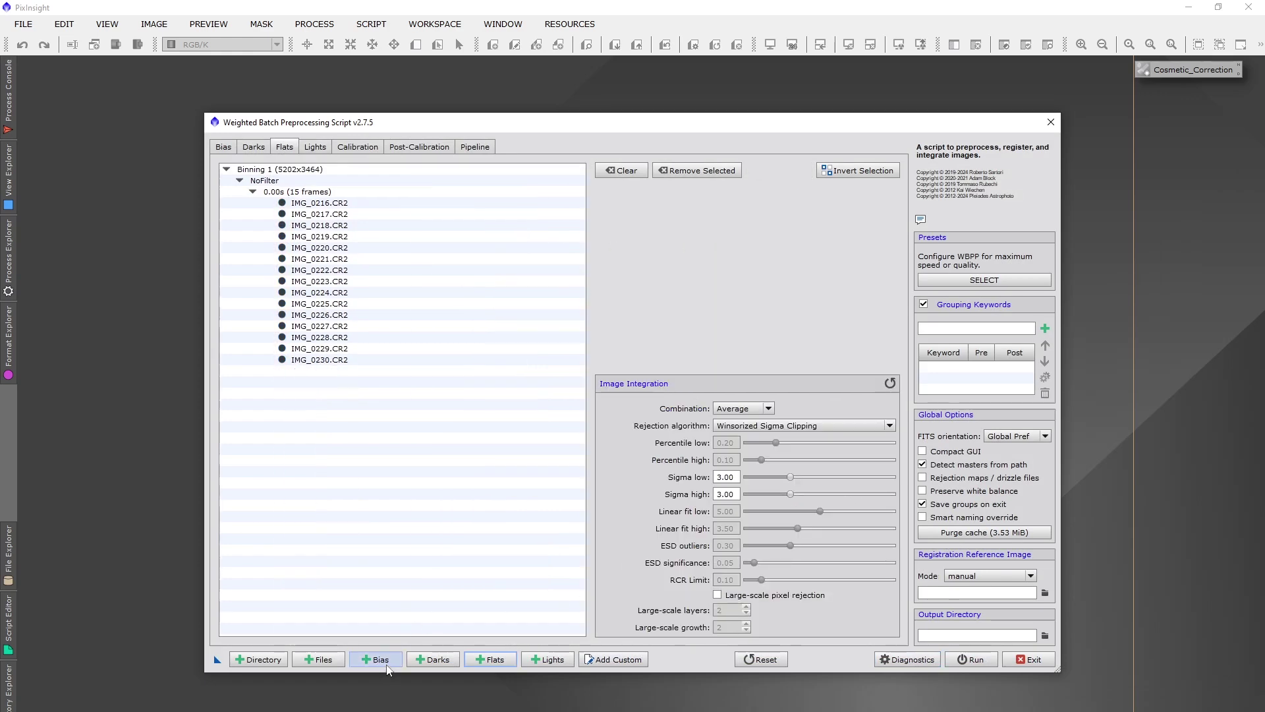
Step: Add all dark frames from the Plejaden - California Darks folder
{"action": "left_click", "coordinate": [435, 658]}
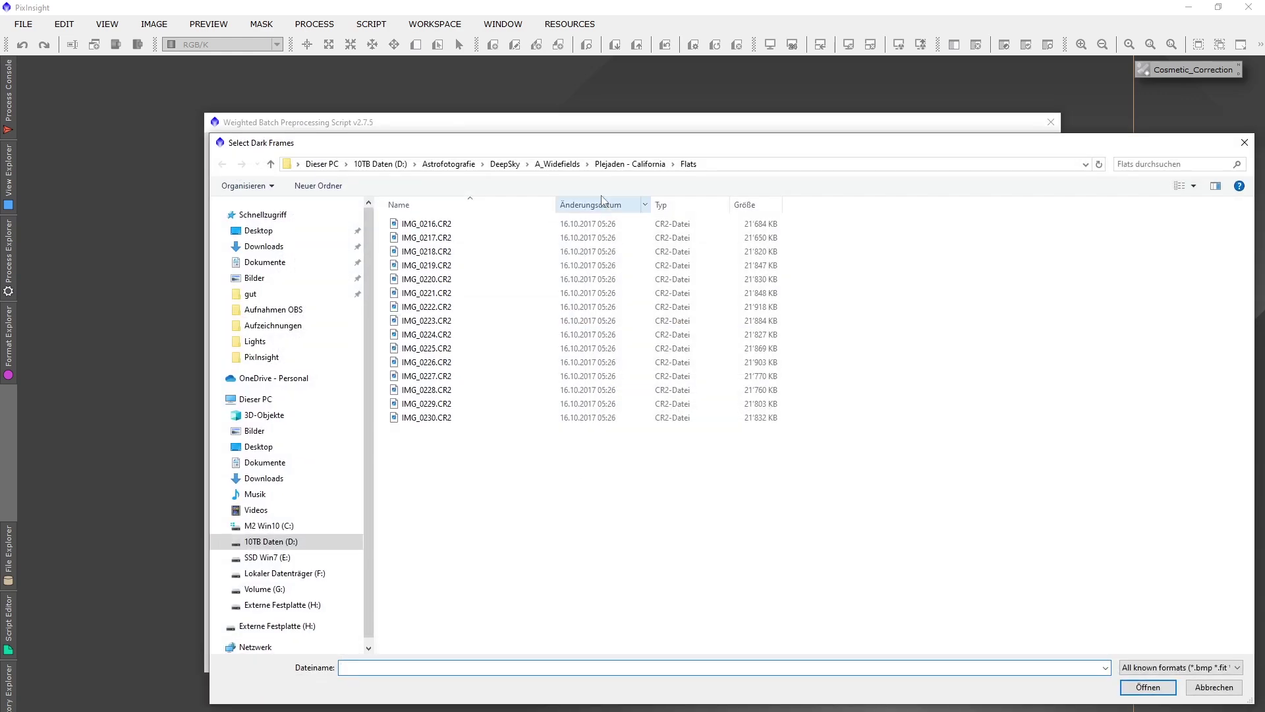
{"action": "left_click", "coordinate": [630, 163]}
{"action": "double_click", "coordinate": [422, 238]}
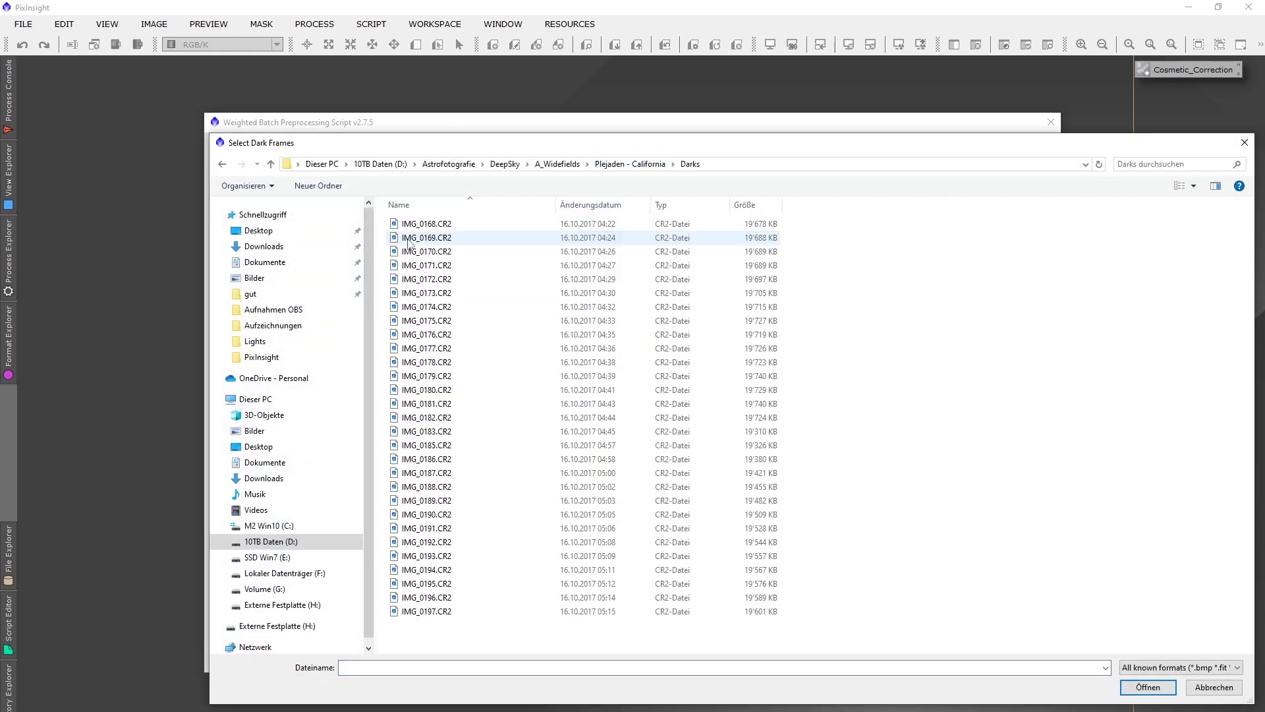
{"action": "left_click", "coordinate": [434, 256]}
{"action": "key", "text": "ctrl+a"}
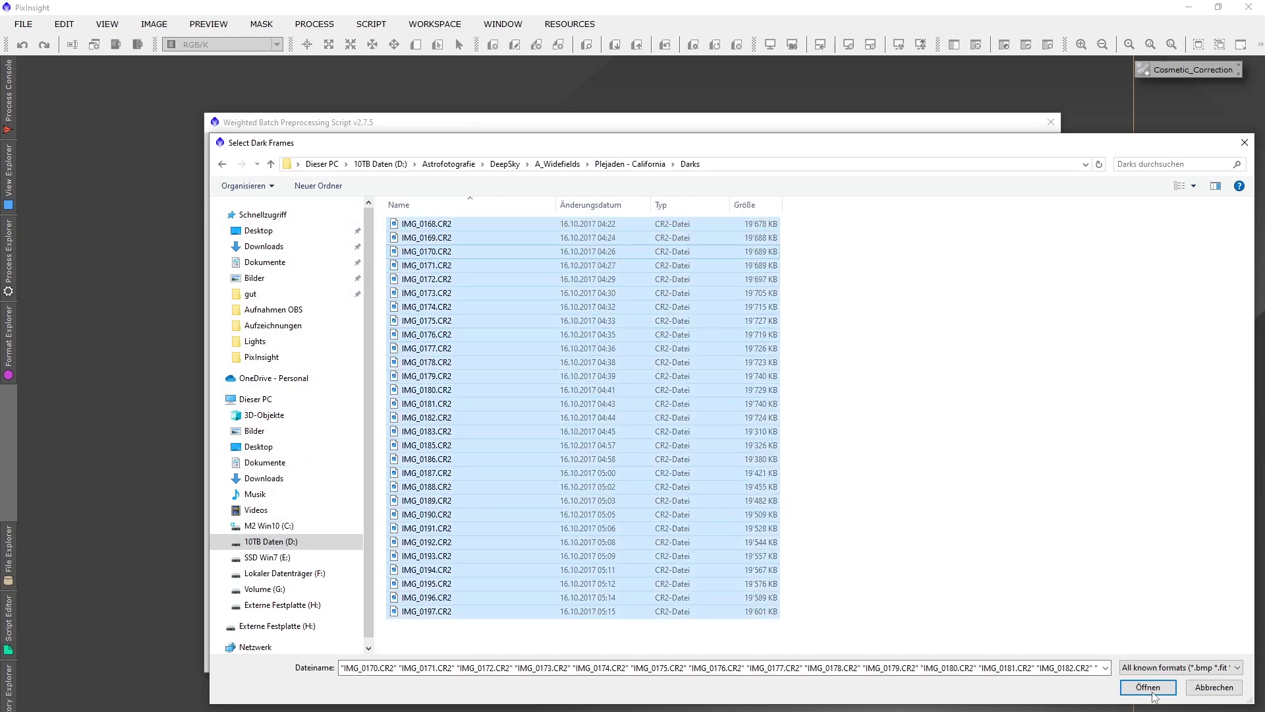
{"action": "left_click", "coordinate": [1148, 687]}
Step: Add all 15 bias frames, IMG_0198 to IMG_0212, from the Bias folder
{"action": "left_click", "coordinate": [376, 659]}
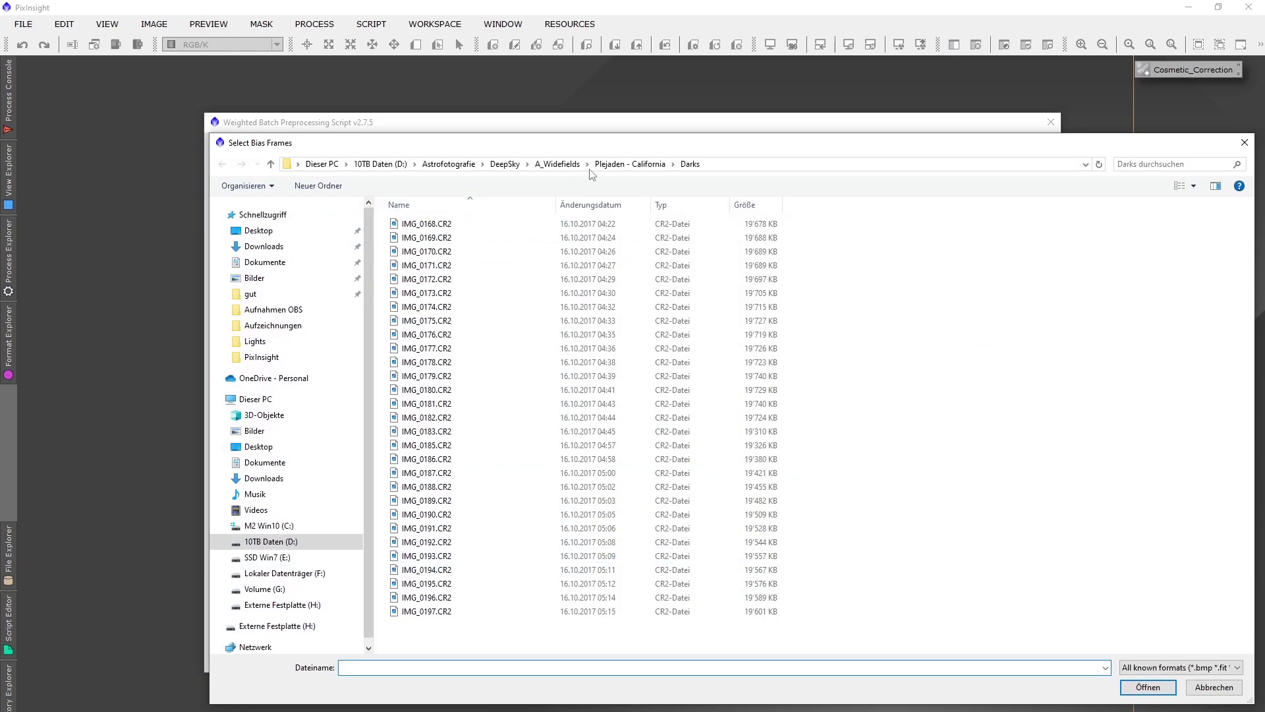
{"action": "left_click", "coordinate": [590, 166]}
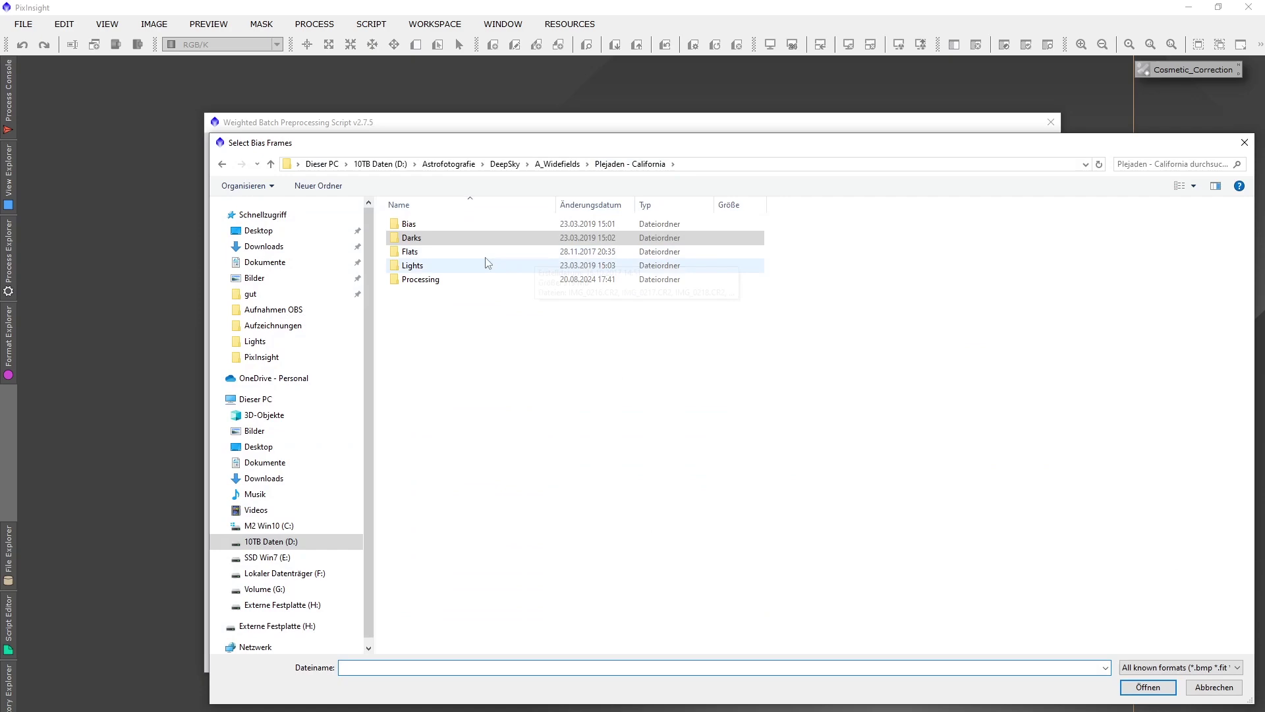
{"action": "double_click", "coordinate": [414, 226]}
{"action": "left_click", "coordinate": [429, 252]}
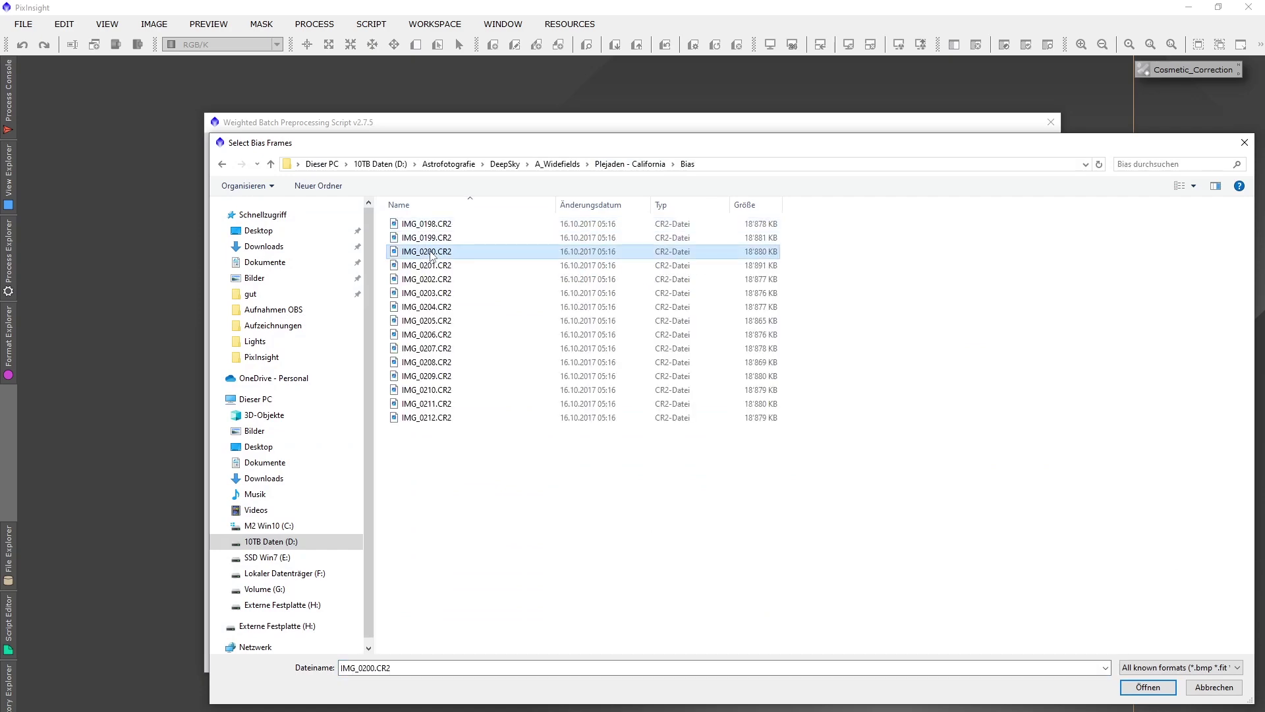
{"action": "key", "text": "ctrl+a"}
{"action": "left_click", "coordinate": [1149, 688]}
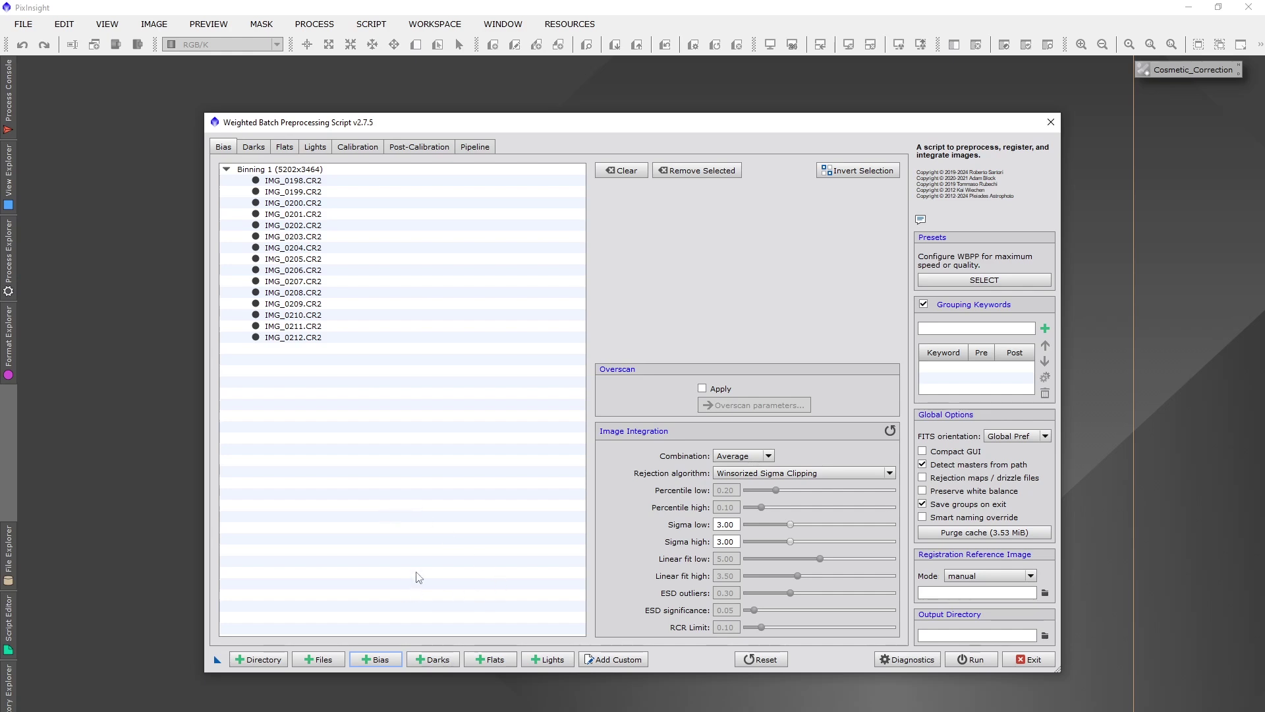
Step: Check the bias, 28 dark, 15 flat and 131 light frame lists in WBPP
{"action": "left_click", "coordinate": [481, 544]}
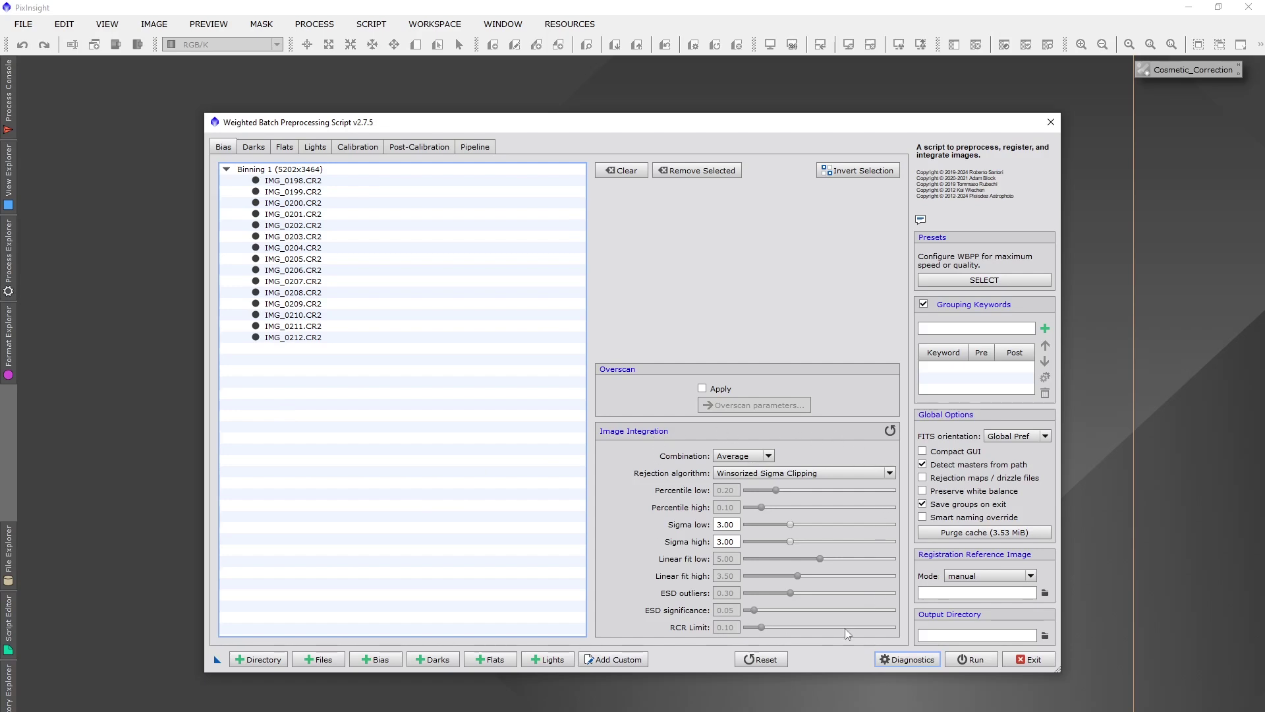
{"action": "left_click", "coordinate": [251, 147]}
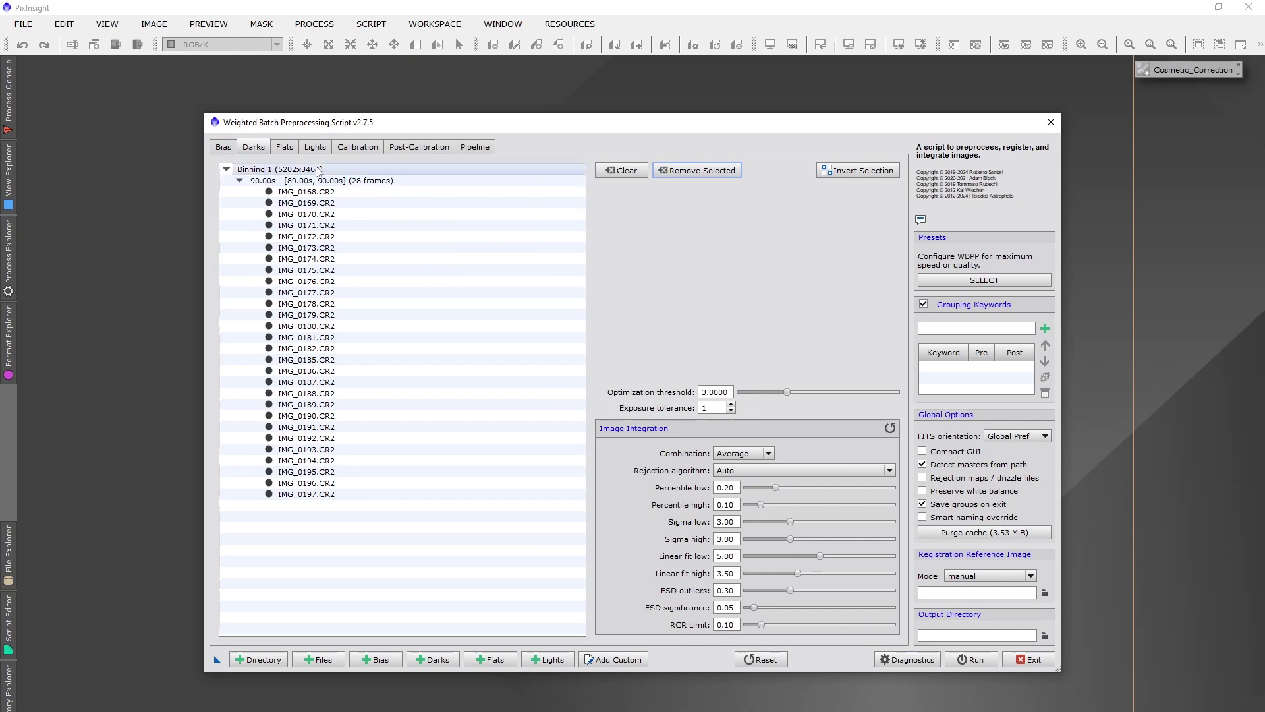
{"action": "left_click", "coordinate": [284, 149]}
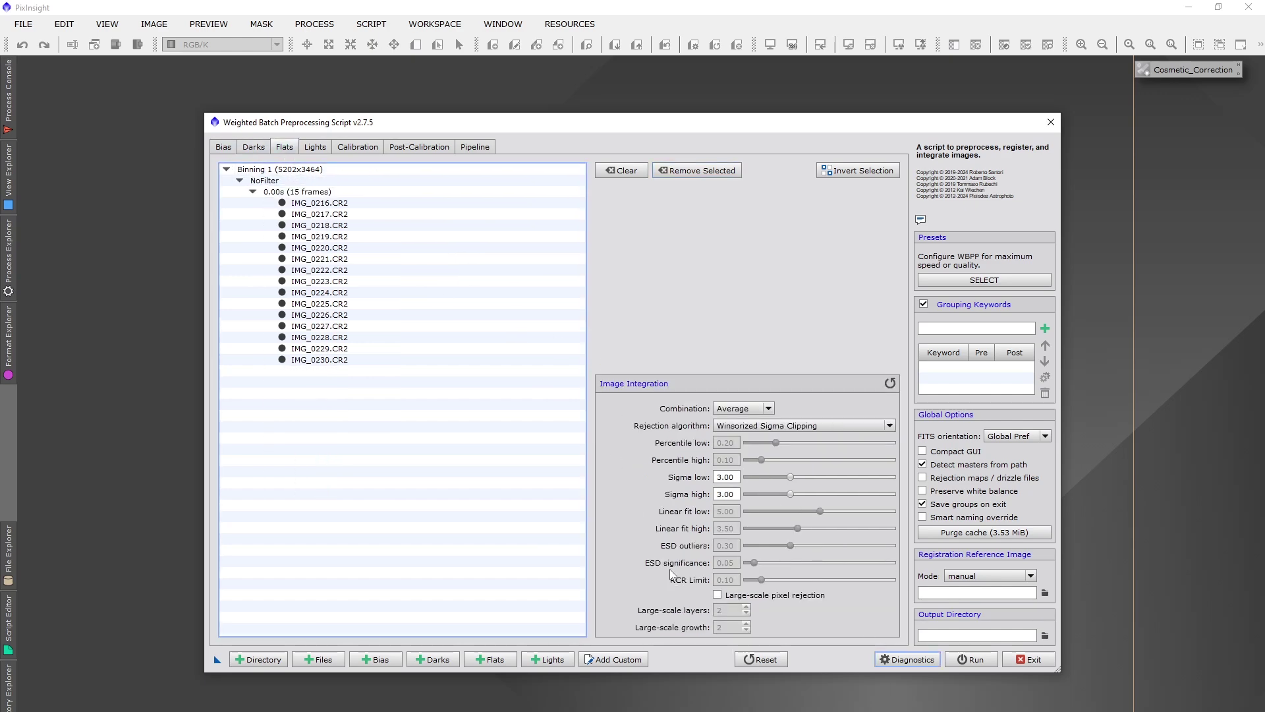
{"action": "left_click", "coordinate": [308, 149]}
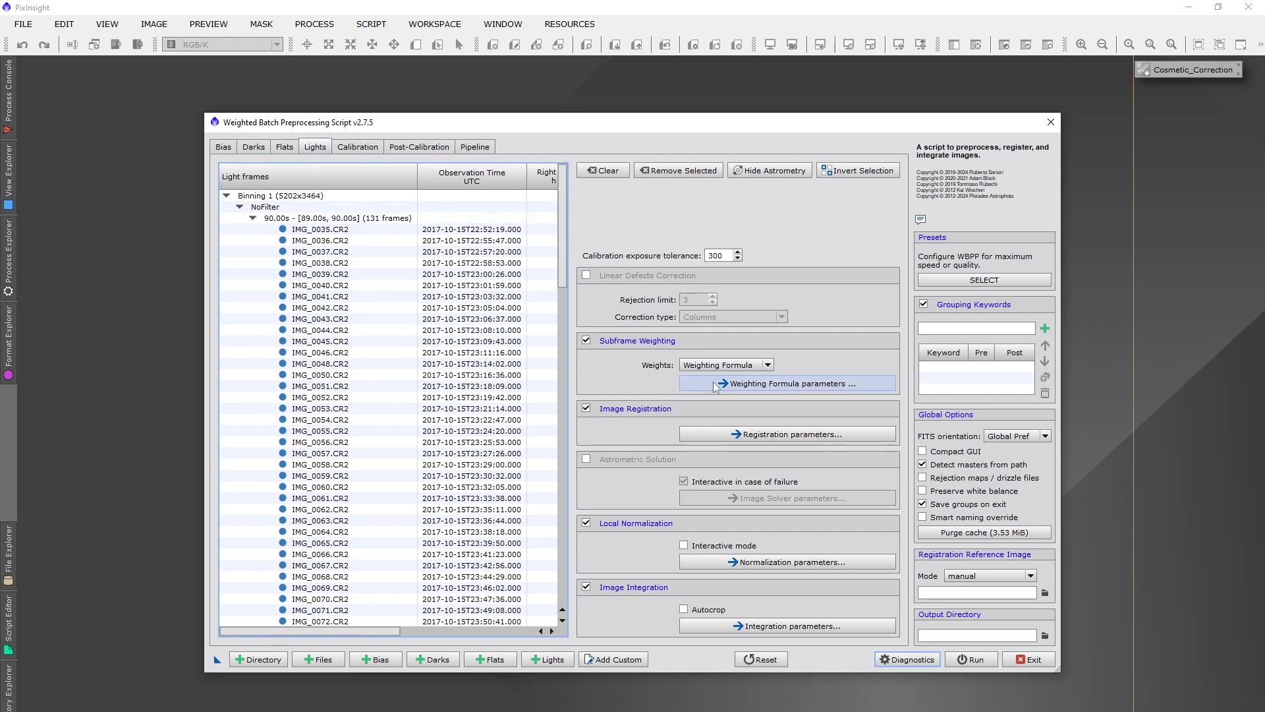
Step: Try the Cluster subframe weighting preset, then keep the Nebula preset
{"action": "left_click", "coordinate": [762, 385]}
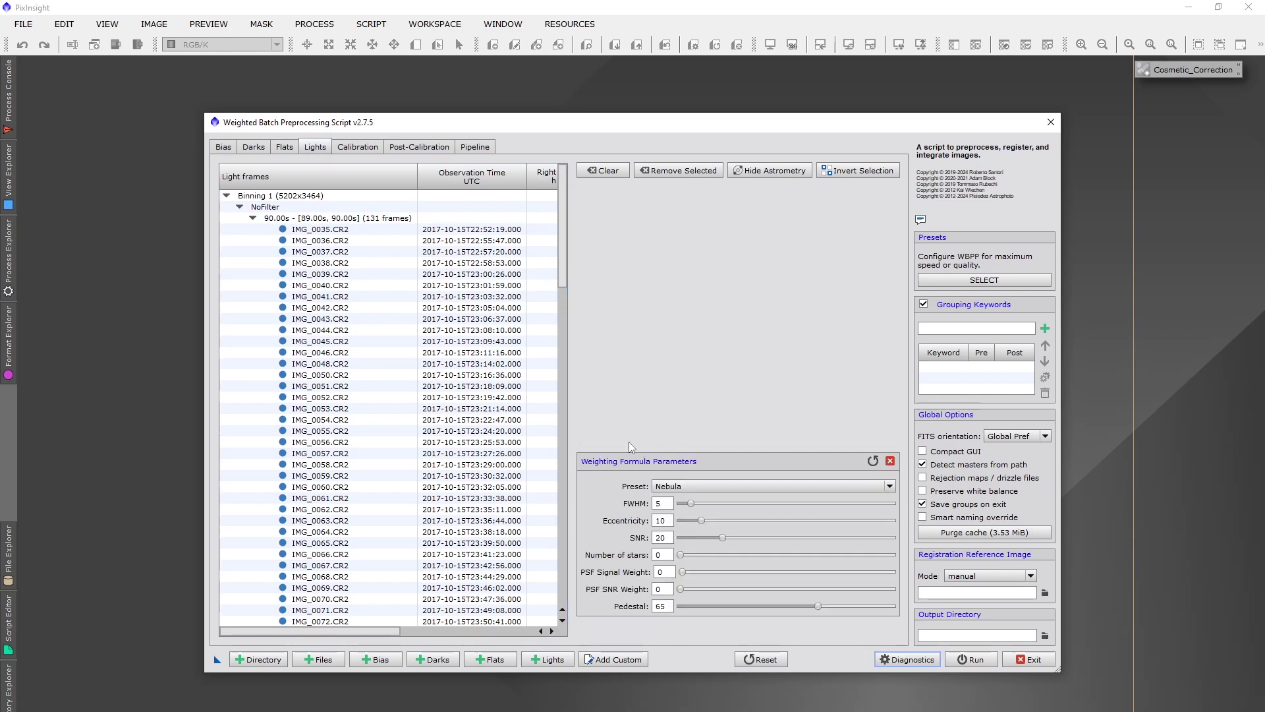
{"action": "left_click", "coordinate": [719, 486]}
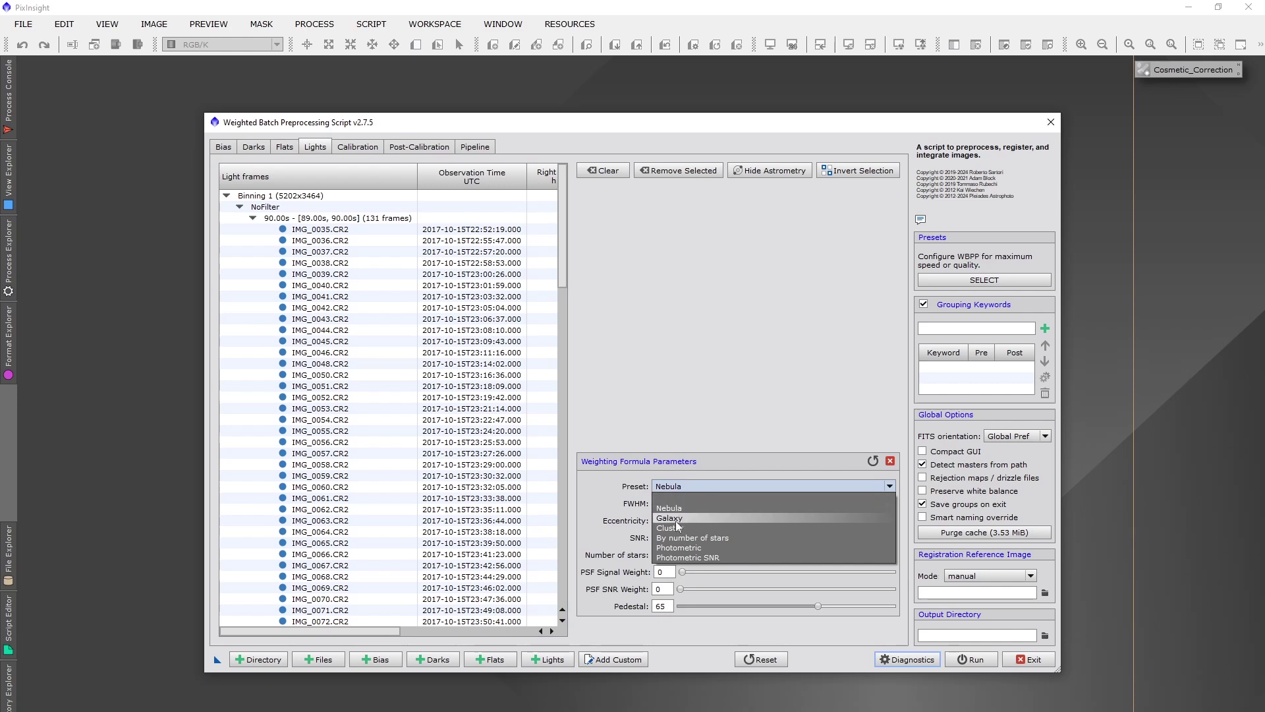
{"action": "left_click", "coordinate": [675, 528]}
{"action": "left_click", "coordinate": [706, 487]}
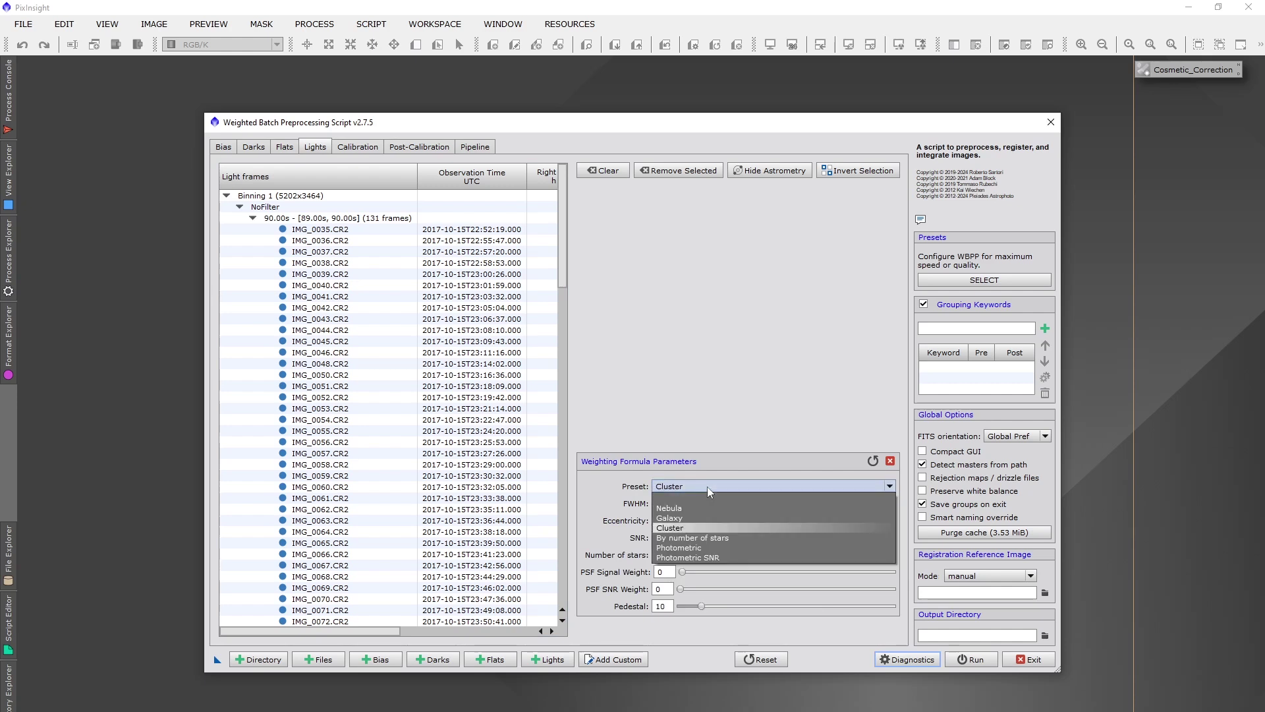
{"action": "left_click", "coordinate": [683, 504]}
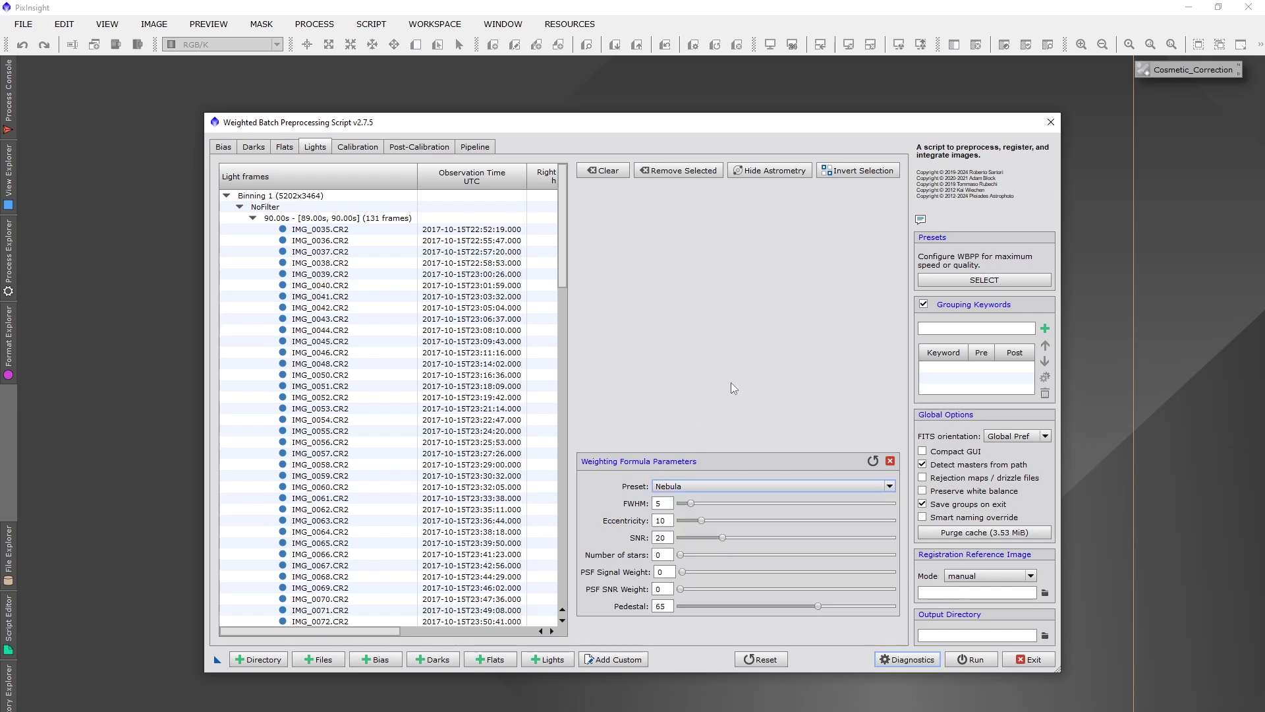
{"action": "left_click", "coordinate": [890, 461]}
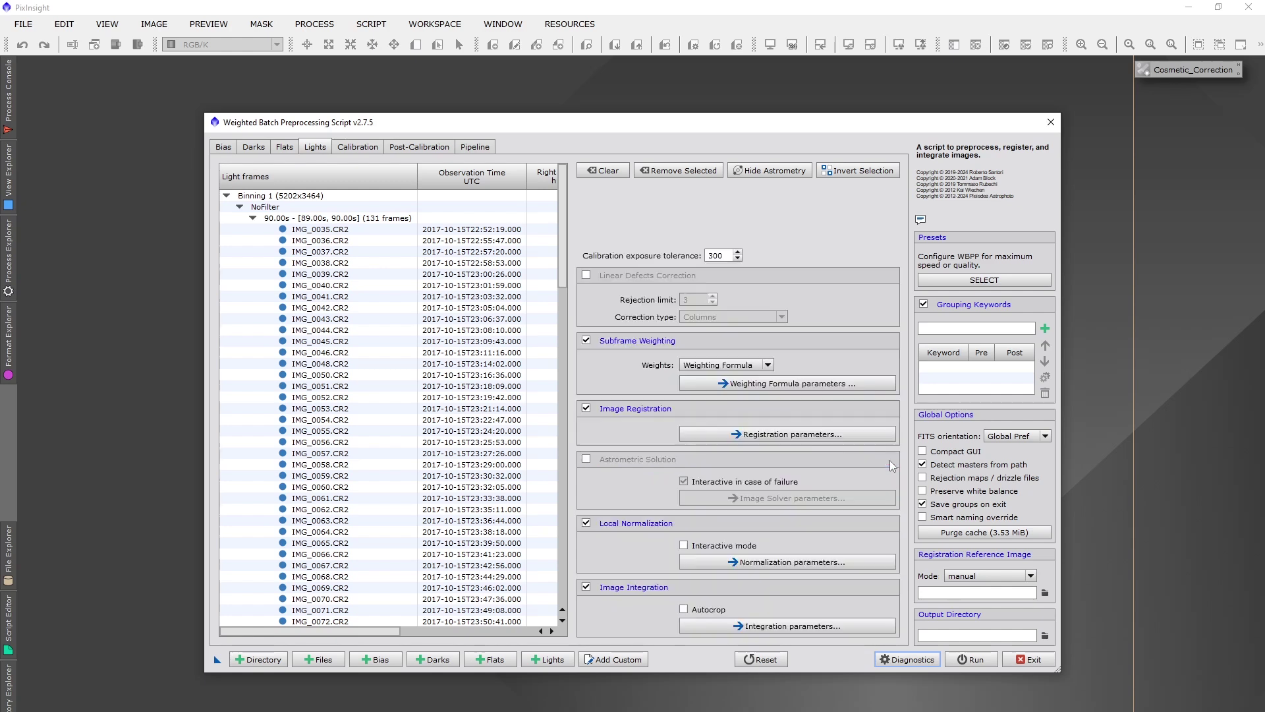
Step: Disable Local Normalization after checking registration and integration settings, then view the Calibration overview
{"action": "left_click", "coordinate": [745, 435]}
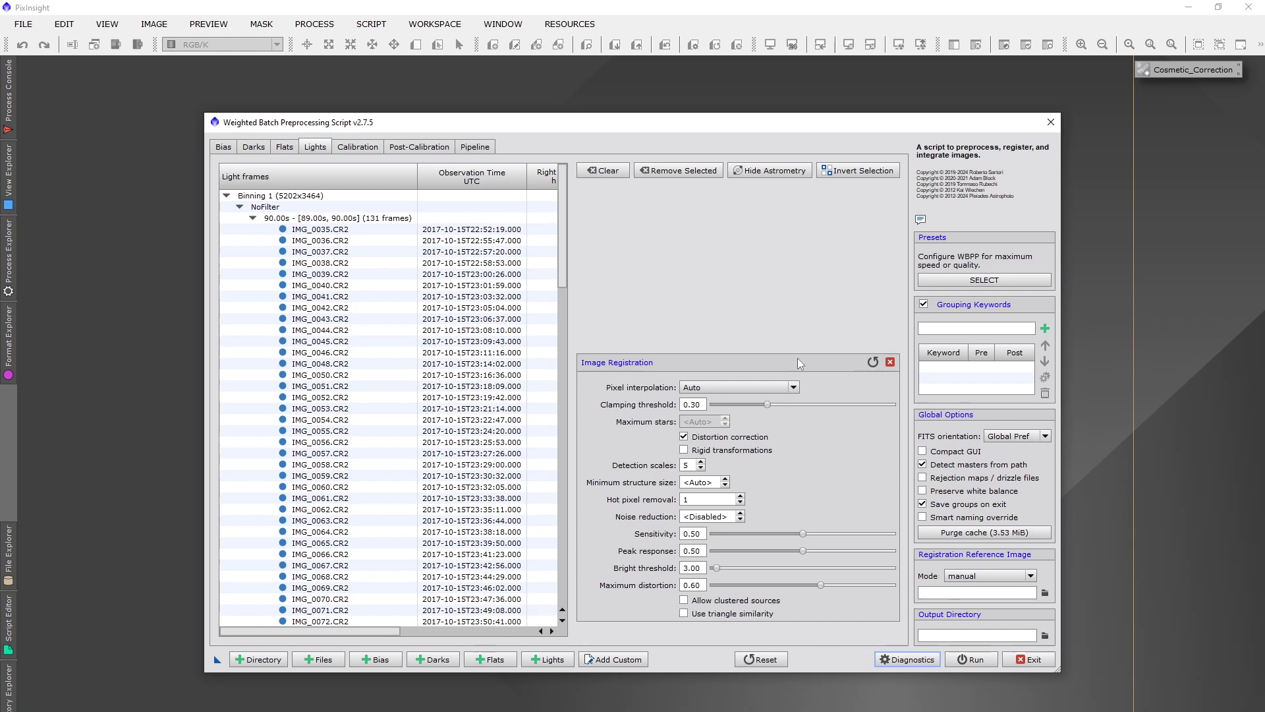
{"action": "left_click", "coordinate": [890, 362]}
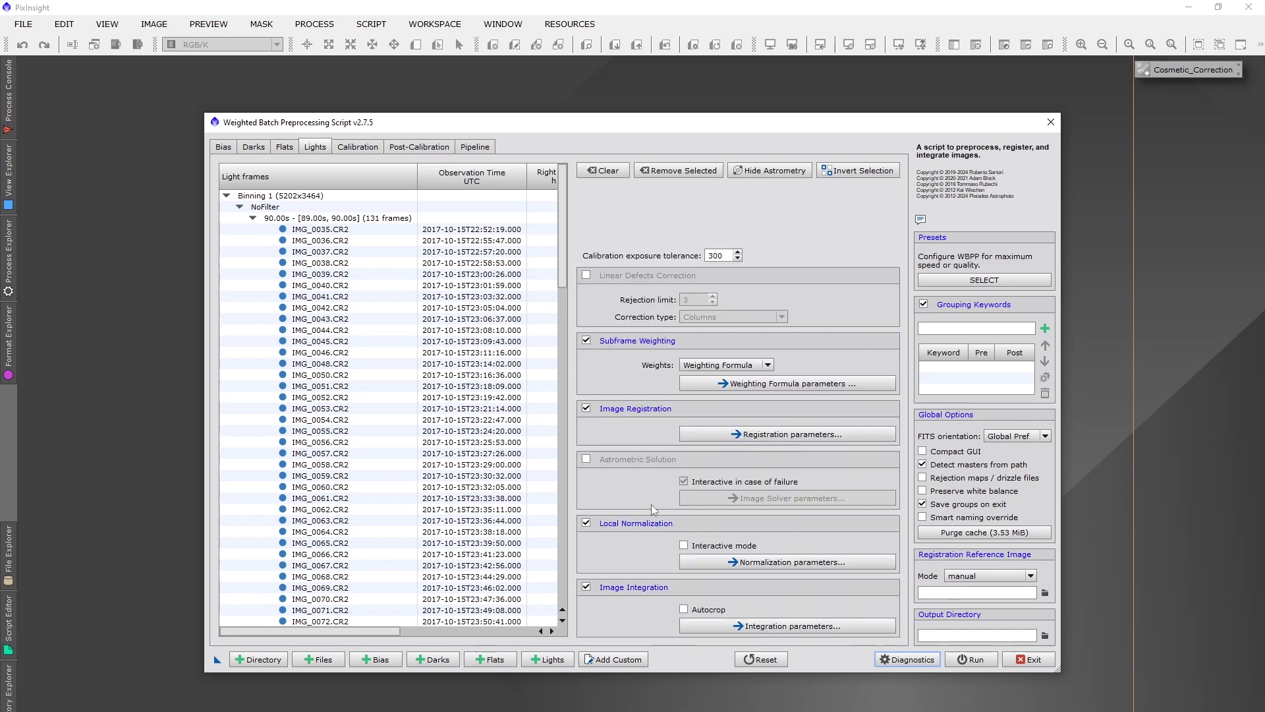
{"action": "left_click", "coordinate": [586, 523]}
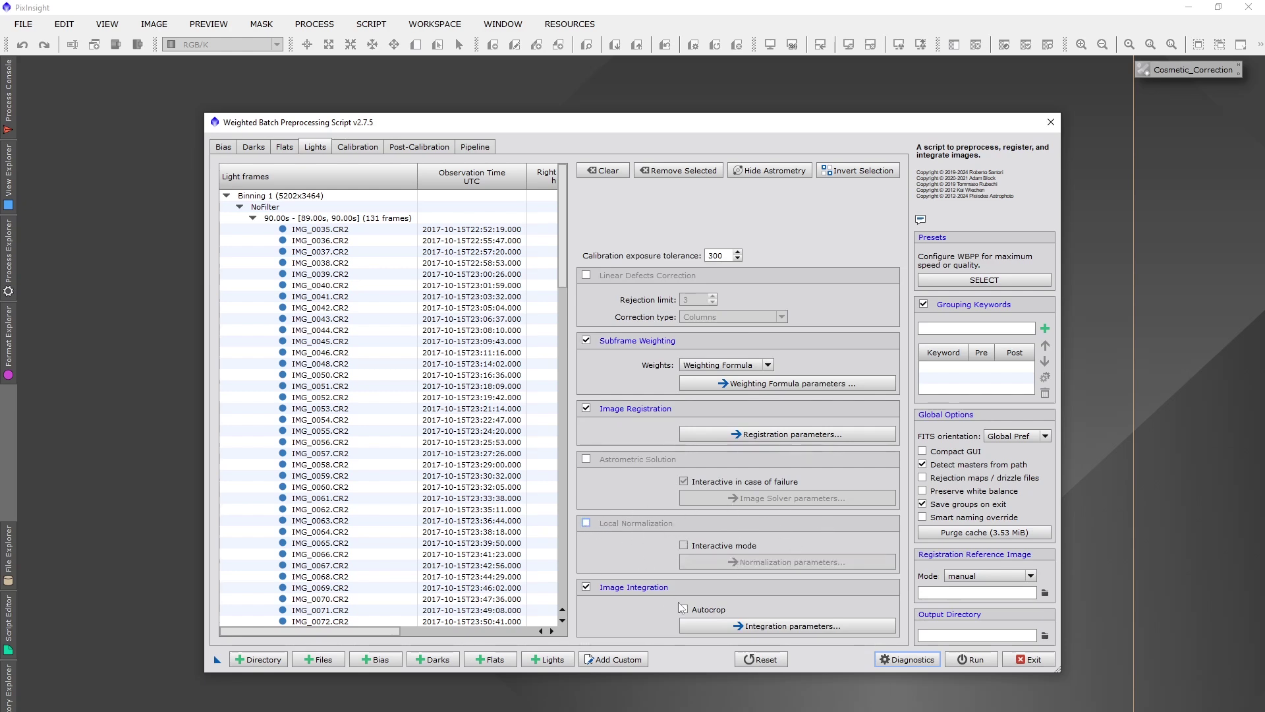
{"action": "left_click", "coordinate": [742, 627]}
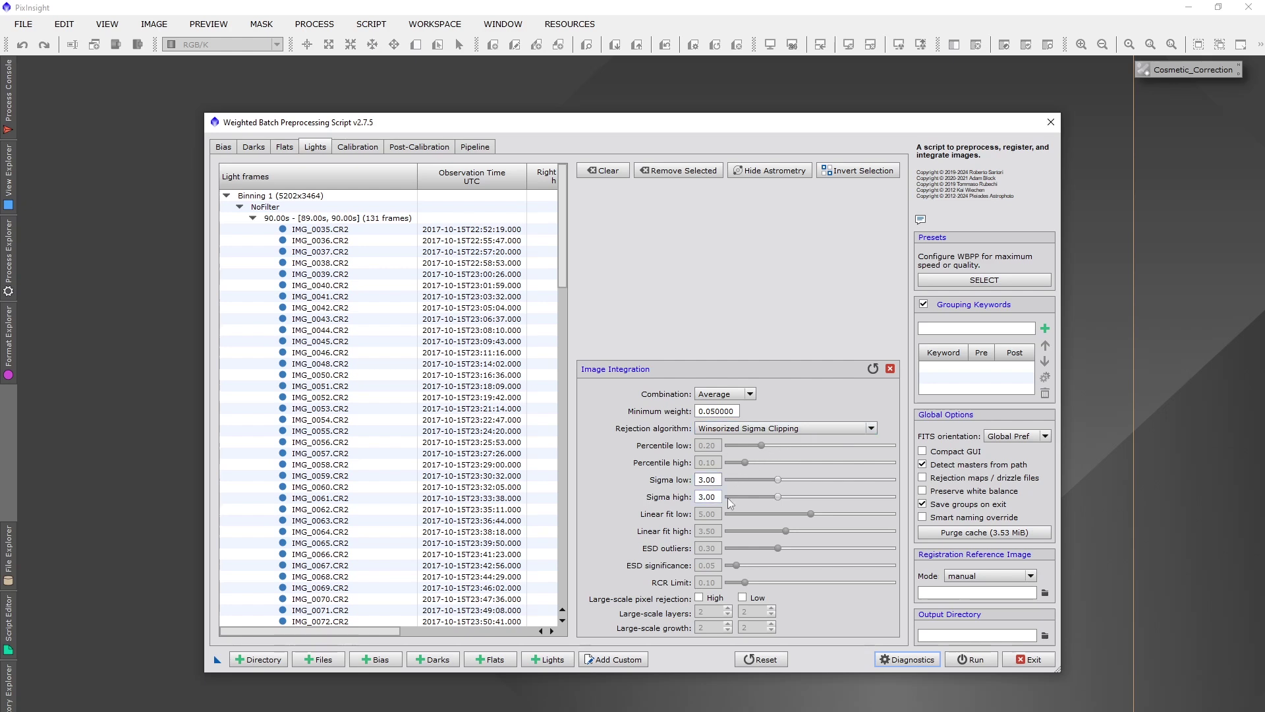
{"action": "left_click", "coordinate": [891, 369]}
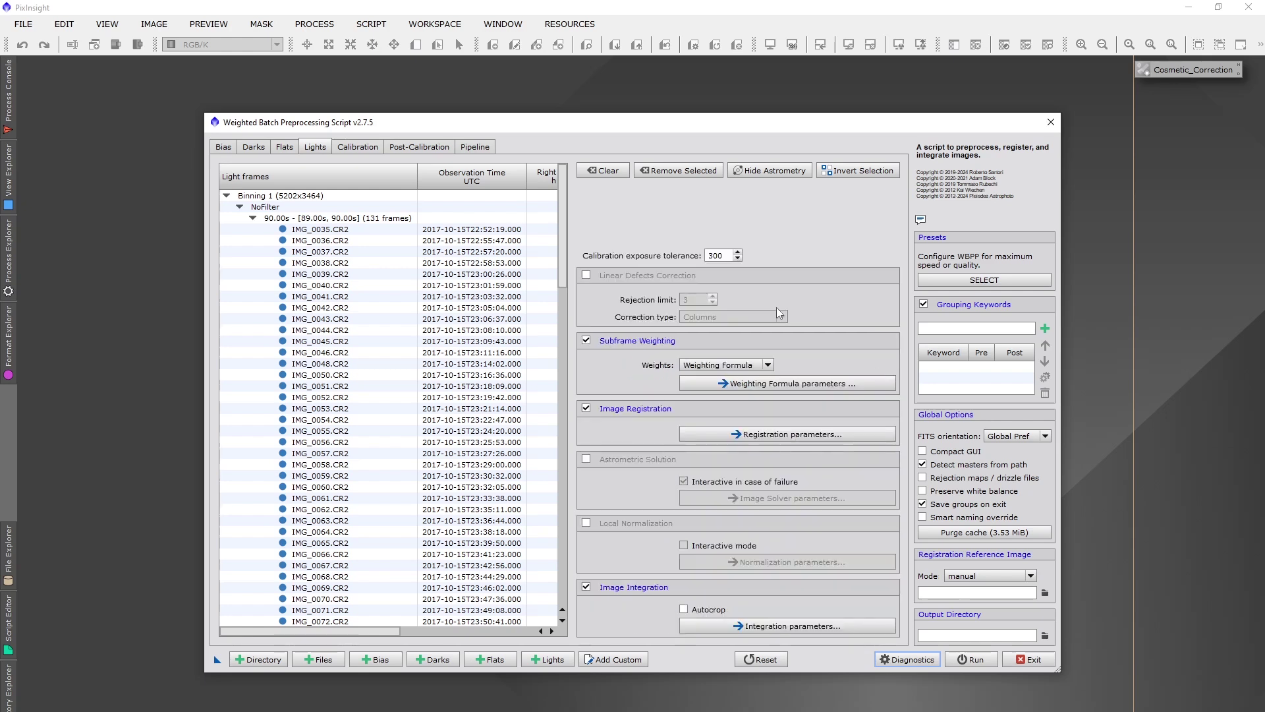
{"action": "left_click", "coordinate": [355, 149]}
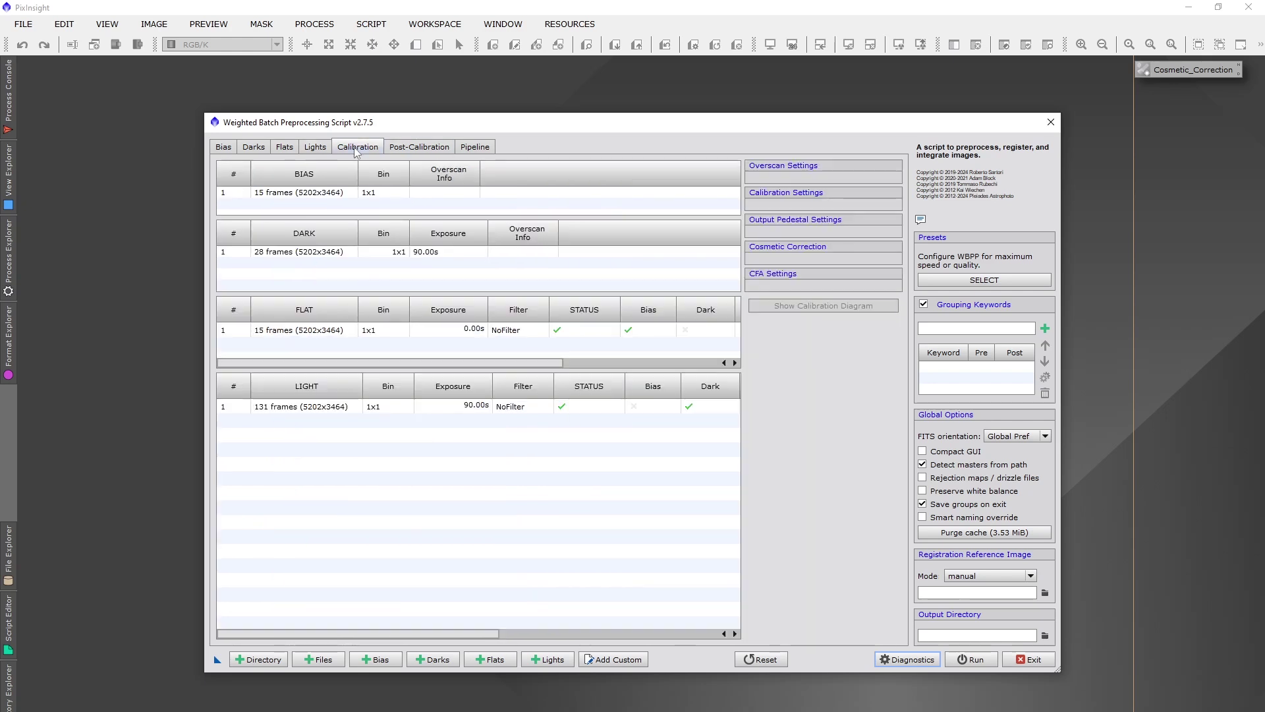
Step: Select the 131-frame LIGHT group to show its auto dark/flat, sigma 10 and VNG settings
{"action": "left_click", "coordinate": [292, 409]}
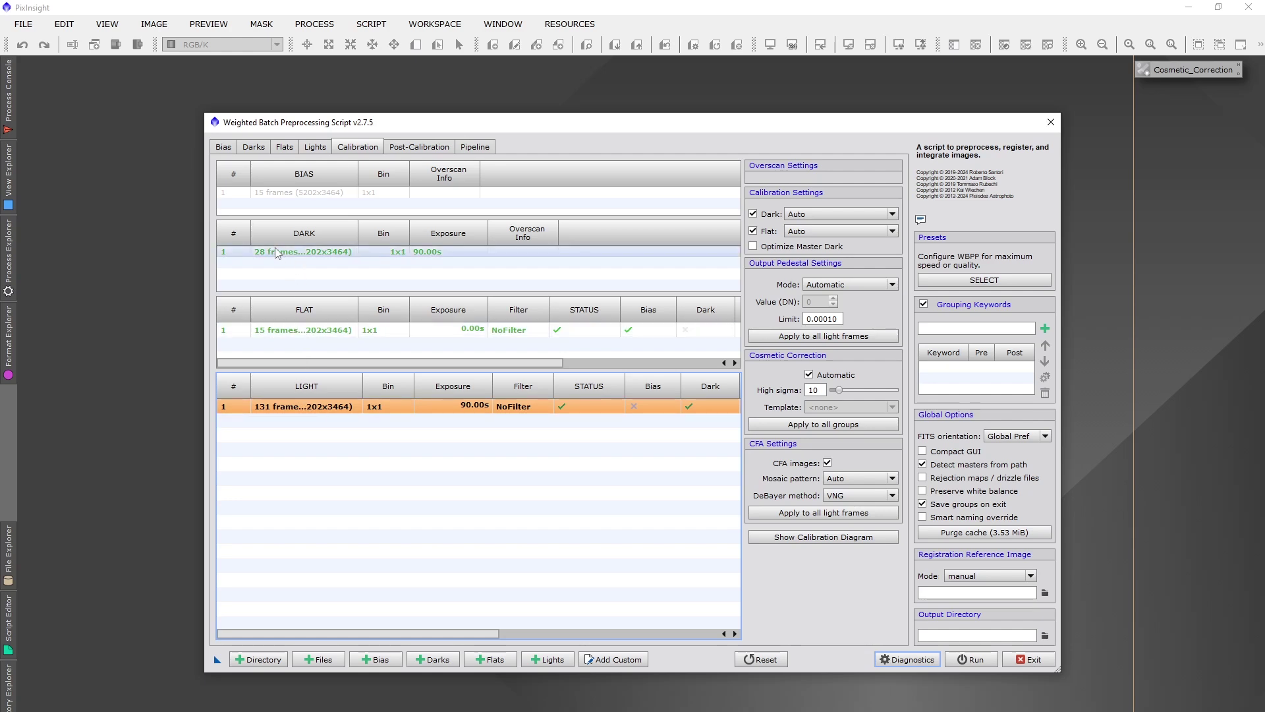
{"action": "left_click", "coordinate": [304, 197]}
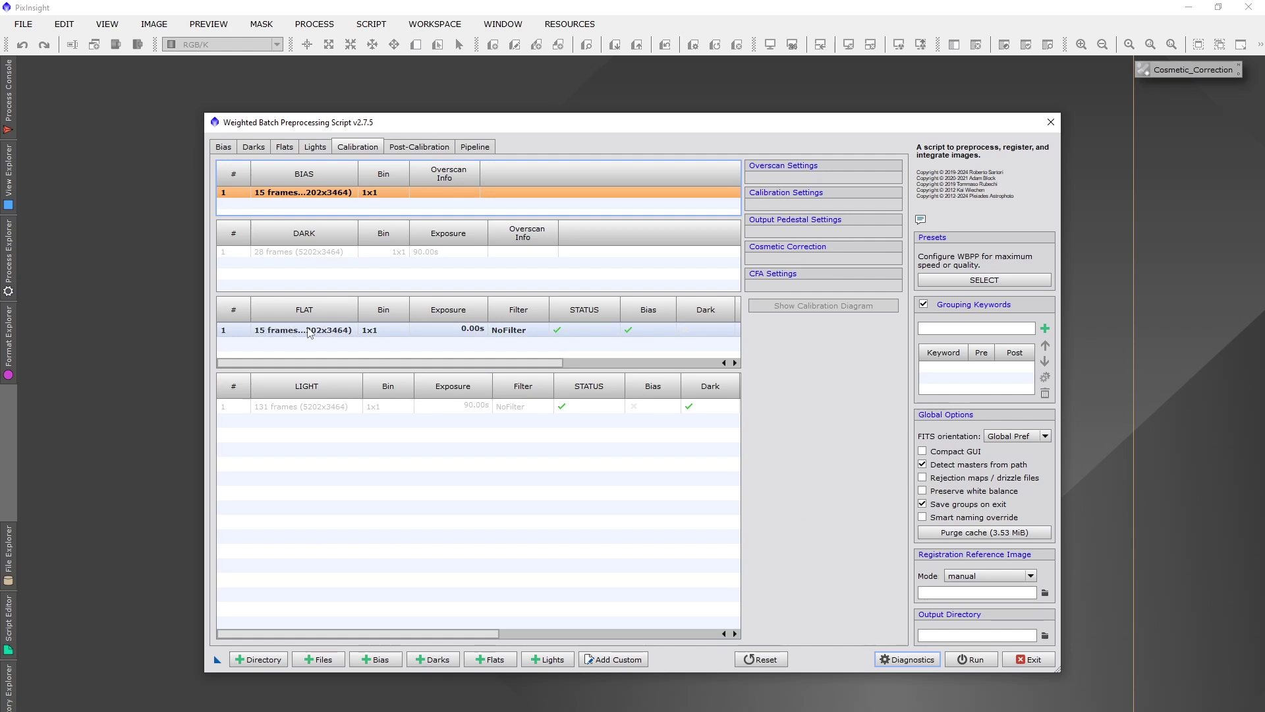
{"action": "left_click", "coordinate": [289, 406]}
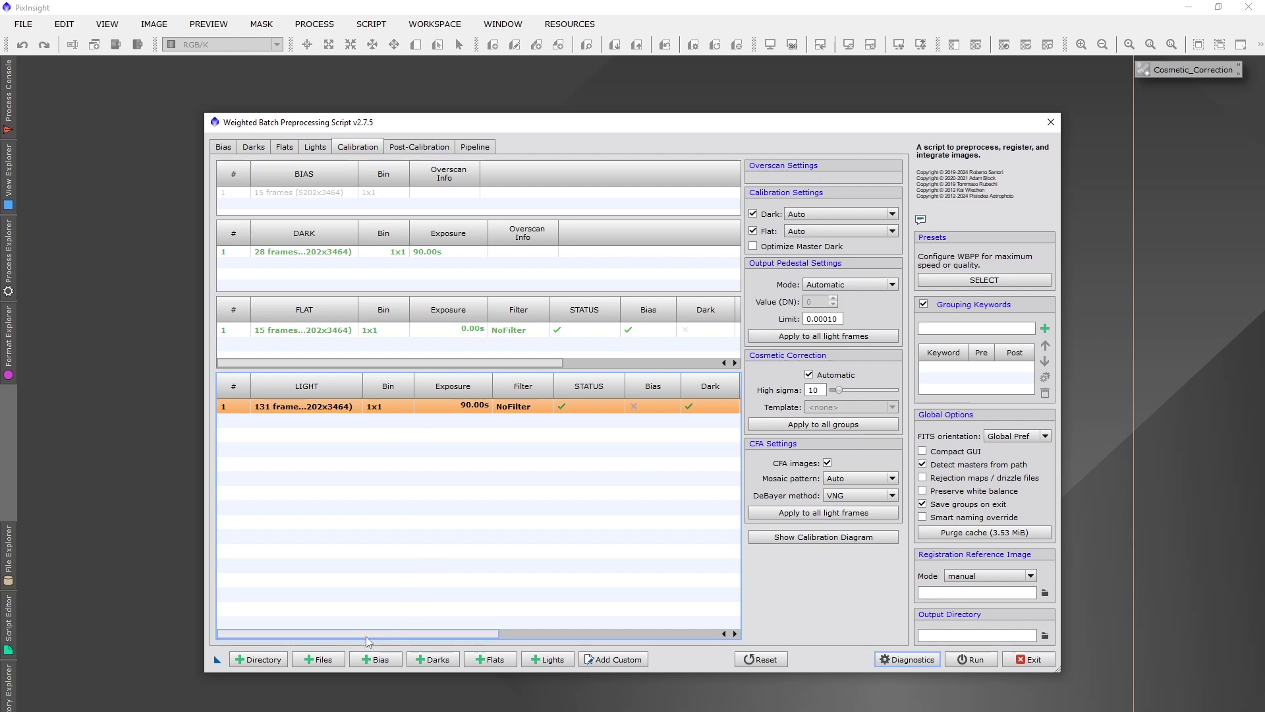
{"action": "left_click_drag", "start_coordinate": [367, 637], "coordinate": [623, 652]}
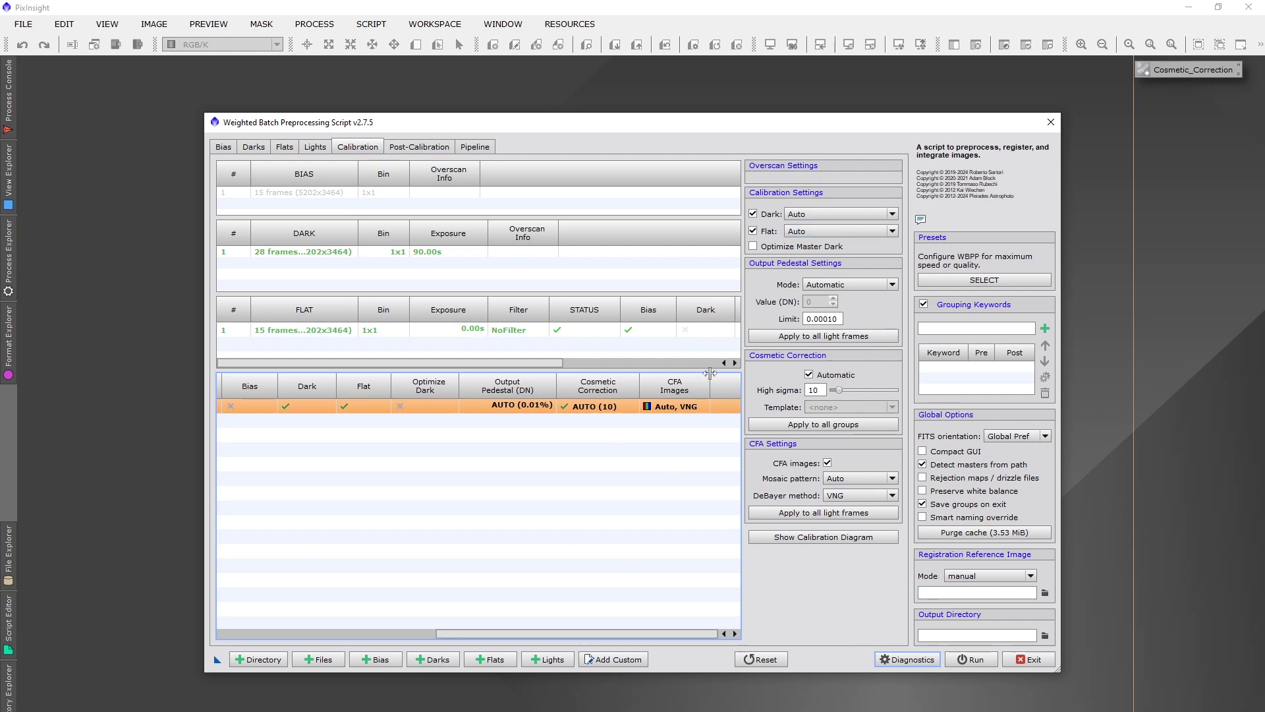
Step: Replace automatic cosmetic correction with the Cosmetic_Correction template and apply it to all groups
{"action": "left_click", "coordinate": [809, 374]}
{"action": "left_click", "coordinate": [828, 408]}
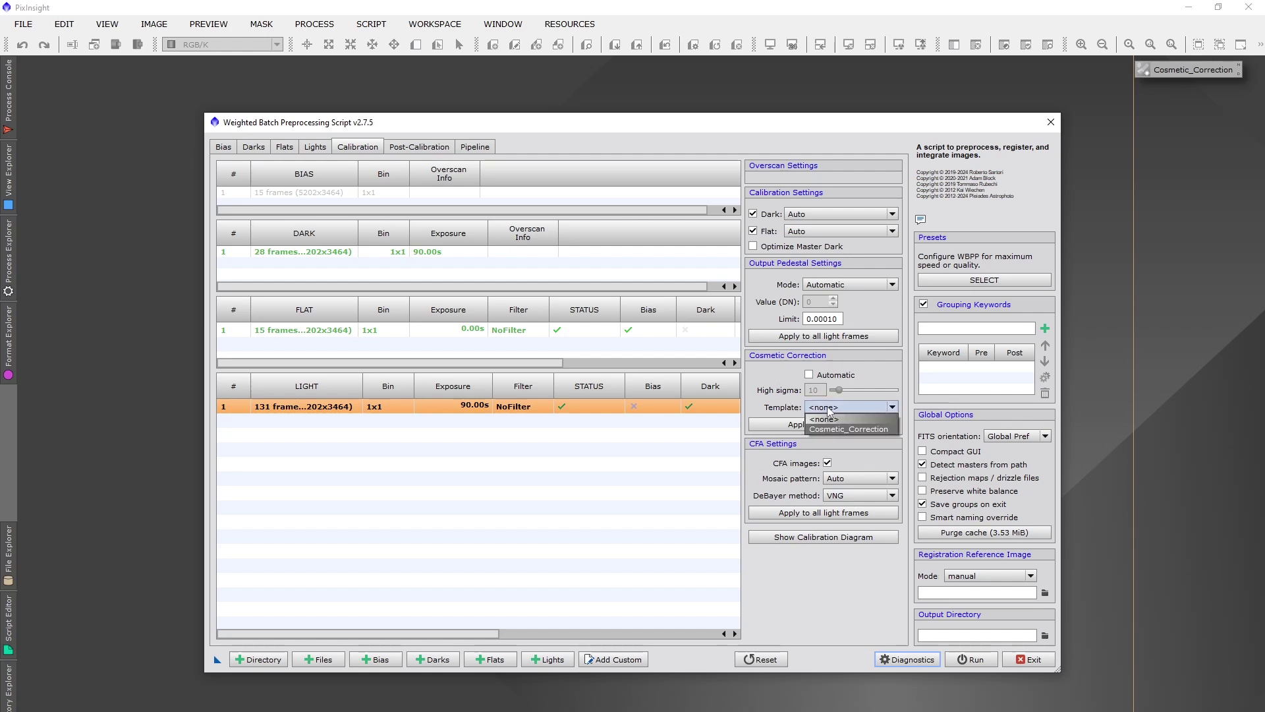
{"action": "left_click", "coordinate": [823, 428]}
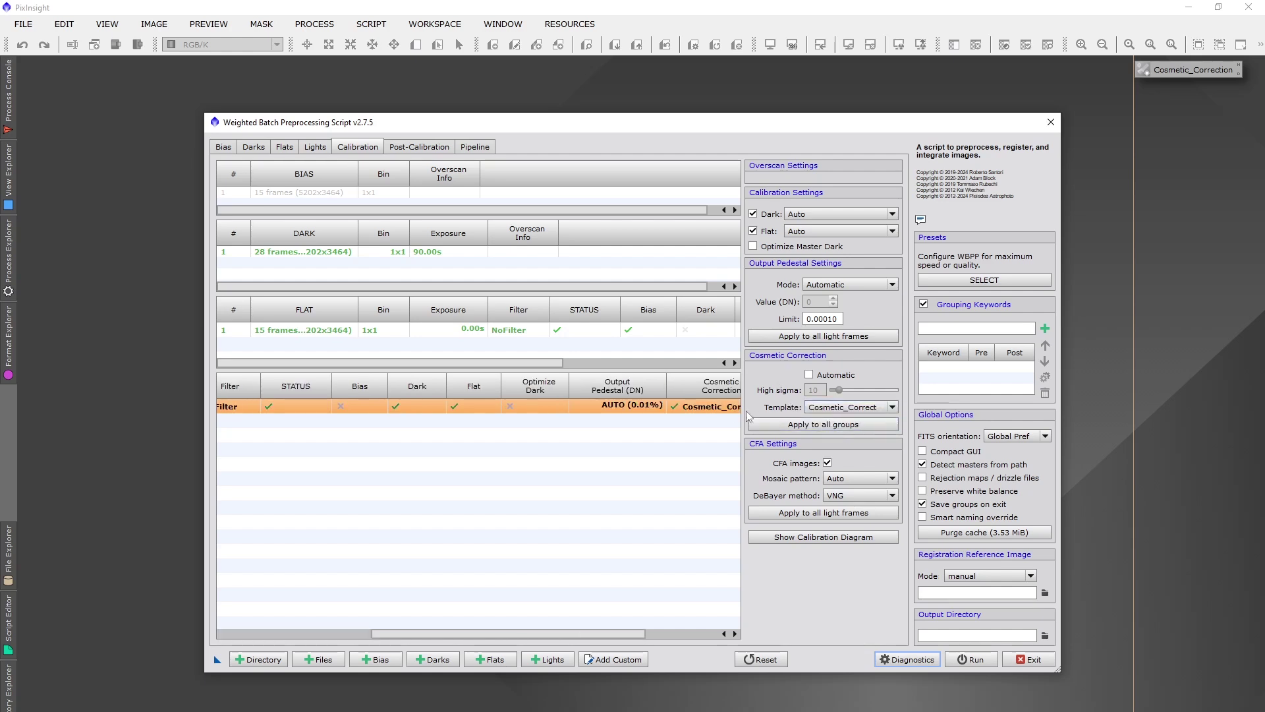
{"action": "left_click", "coordinate": [835, 425]}
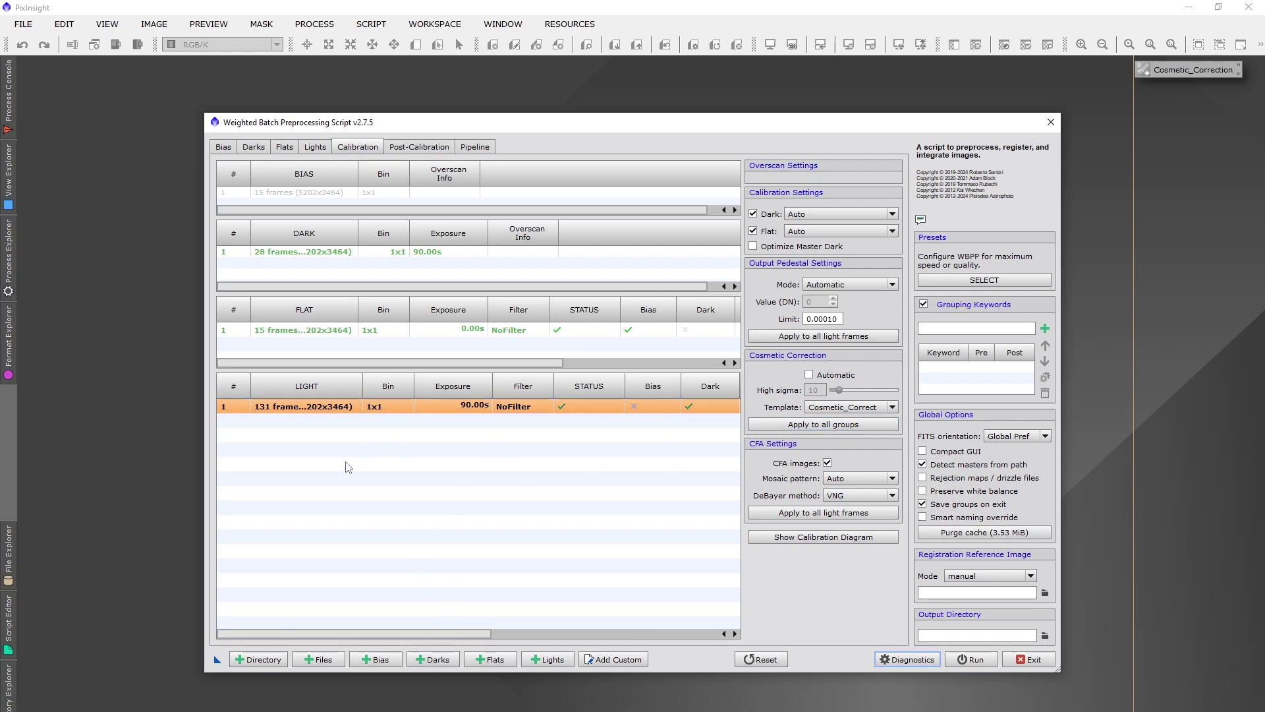
{"action": "left_click_drag", "start_coordinate": [424, 634], "coordinate": [654, 646]}
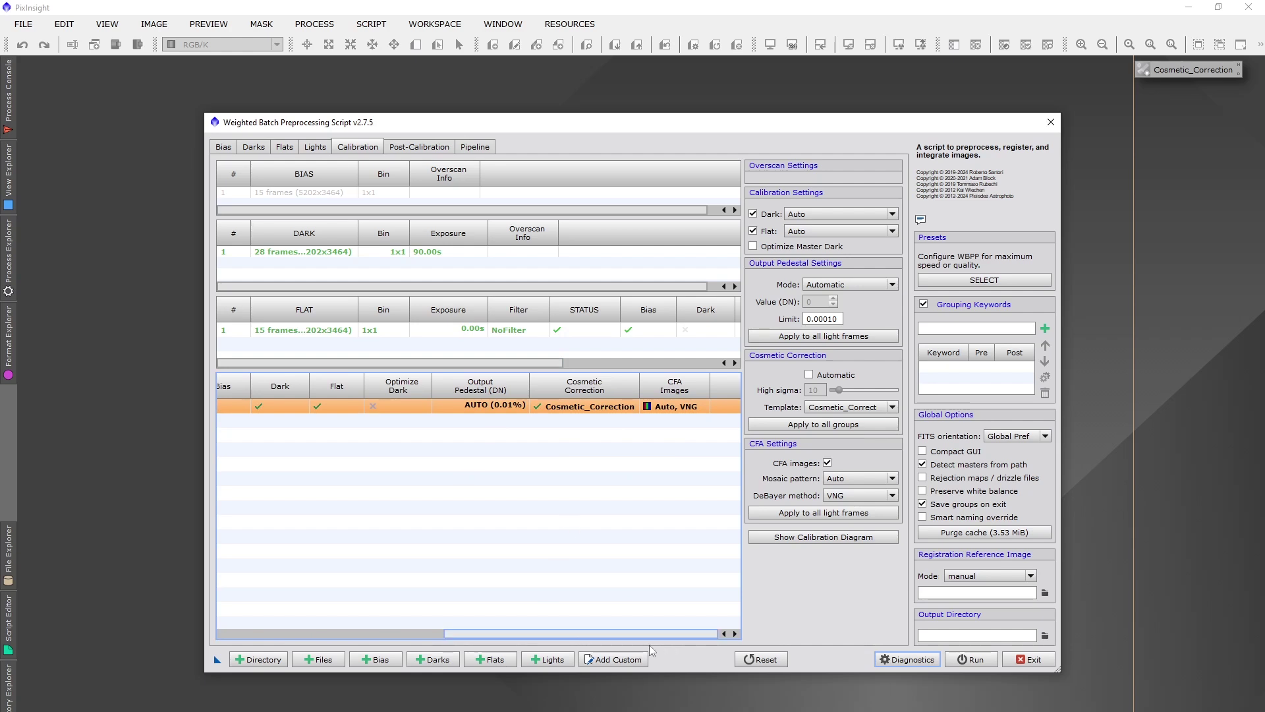
{"action": "left_click_drag", "start_coordinate": [649, 644], "coordinate": [263, 584]}
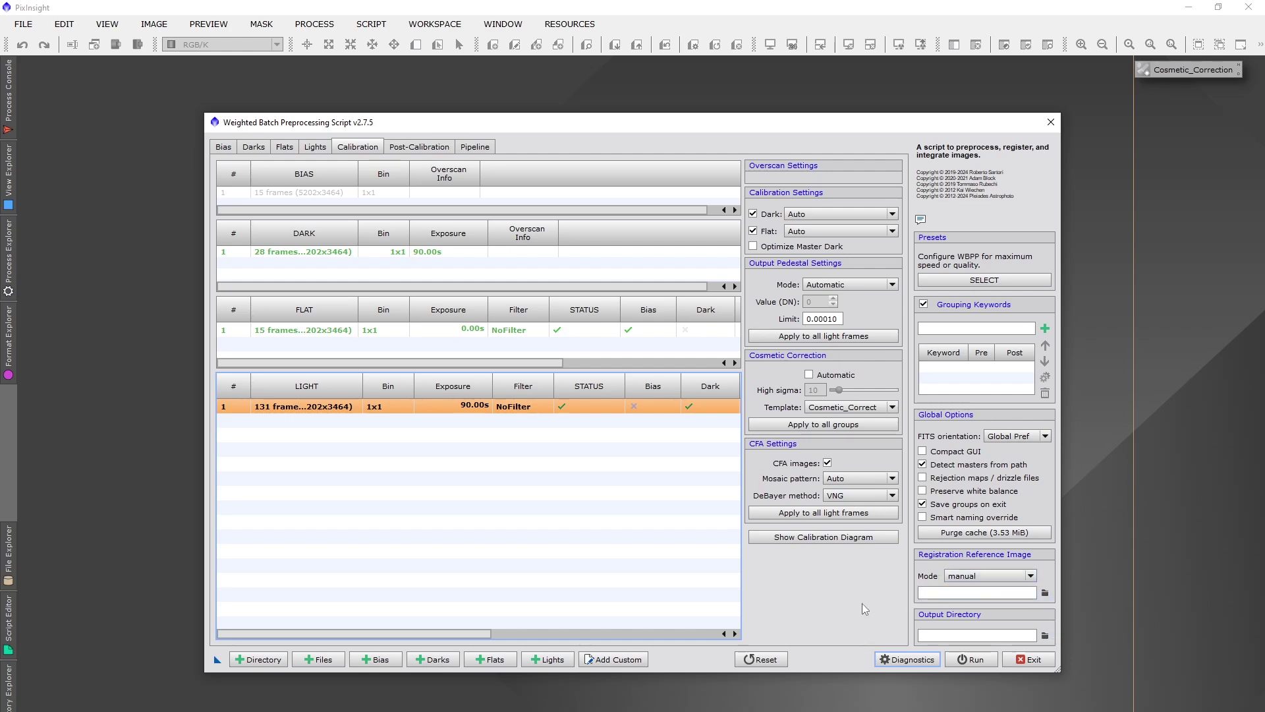
Step: Exit WBPP, open the Crop process, and switch to the Explorer Lights folder
{"action": "left_click", "coordinate": [1023, 659]}
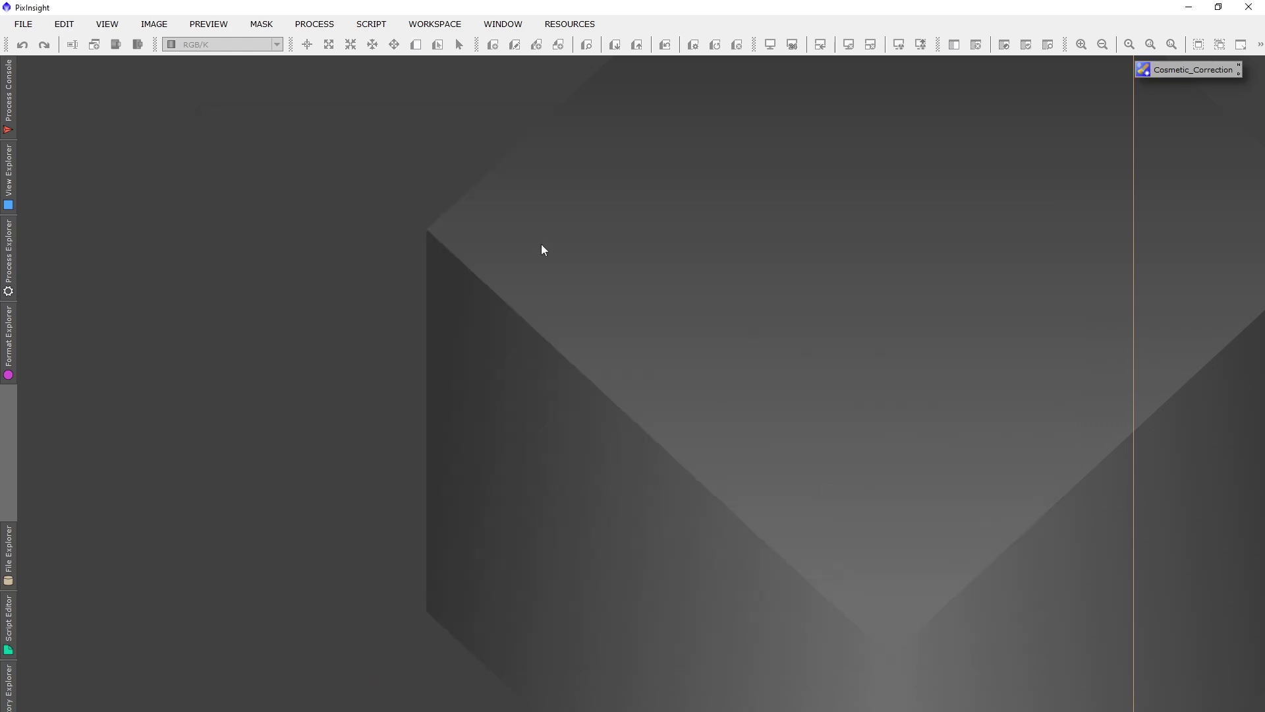
{"action": "left_click", "coordinate": [313, 24]}
{"action": "mouse_move", "coordinate": [412, 31]}
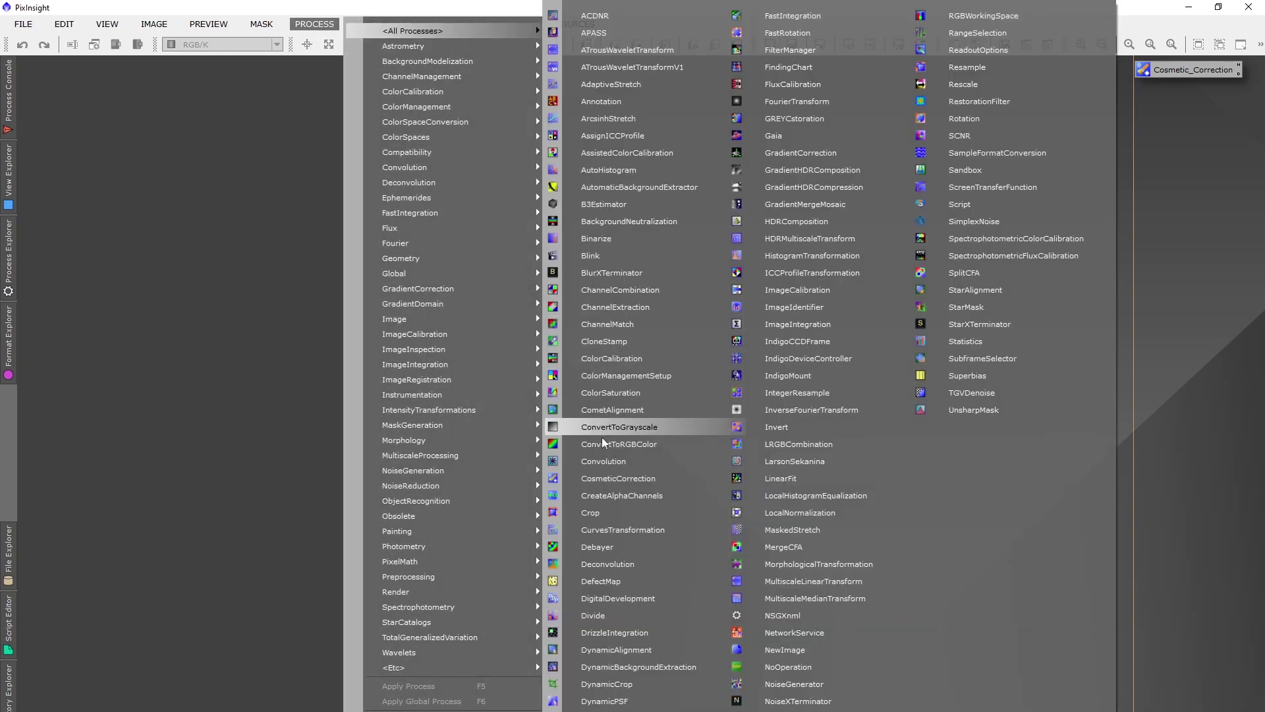
{"action": "left_click", "coordinate": [604, 512]}
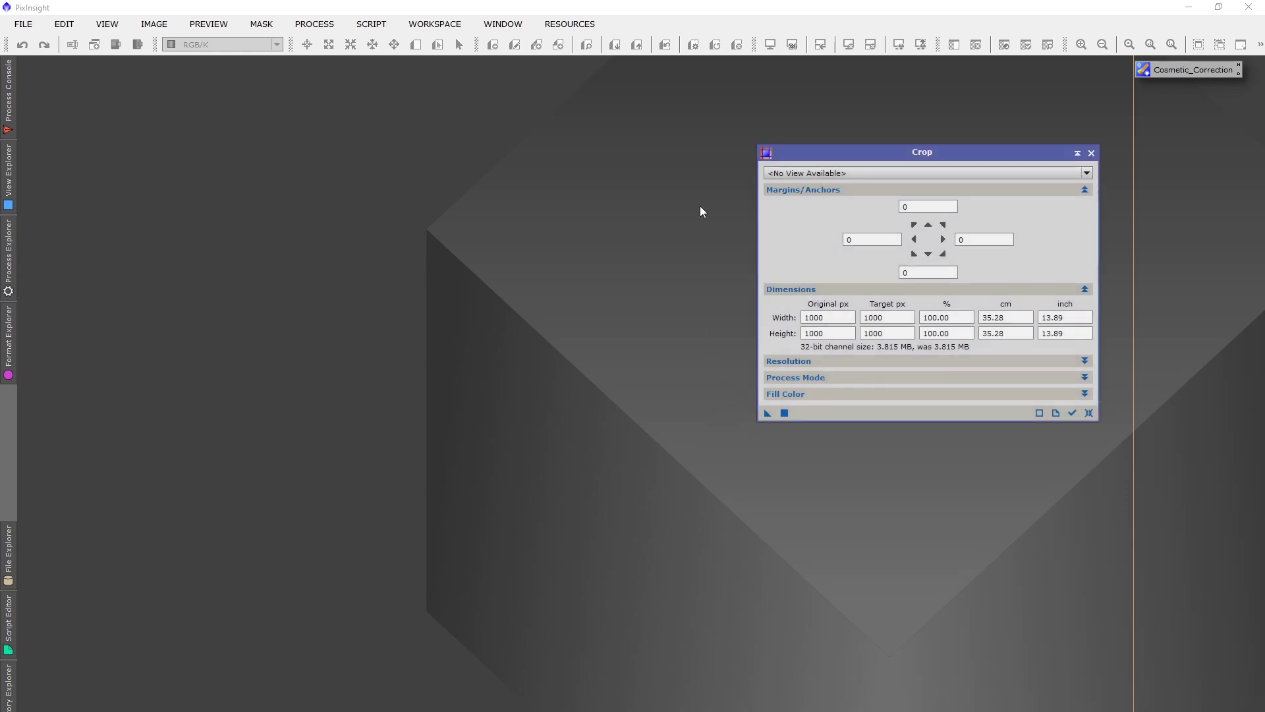
{"action": "key", "text": "alt+Tab"}
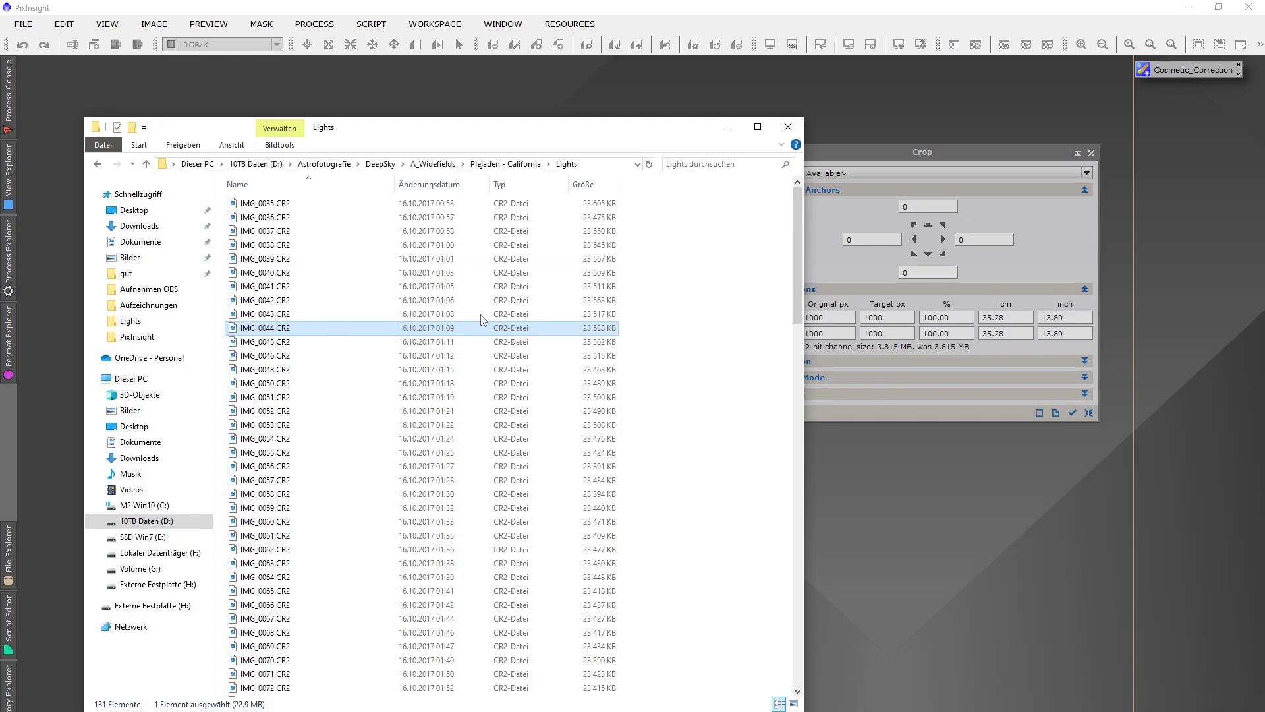
Step: Open IMG_0044.CR2, auto-stretch it with STF, and target Crop at it
{"action": "left_click_drag", "start_coordinate": [259, 329], "coordinate": [880, 494]}
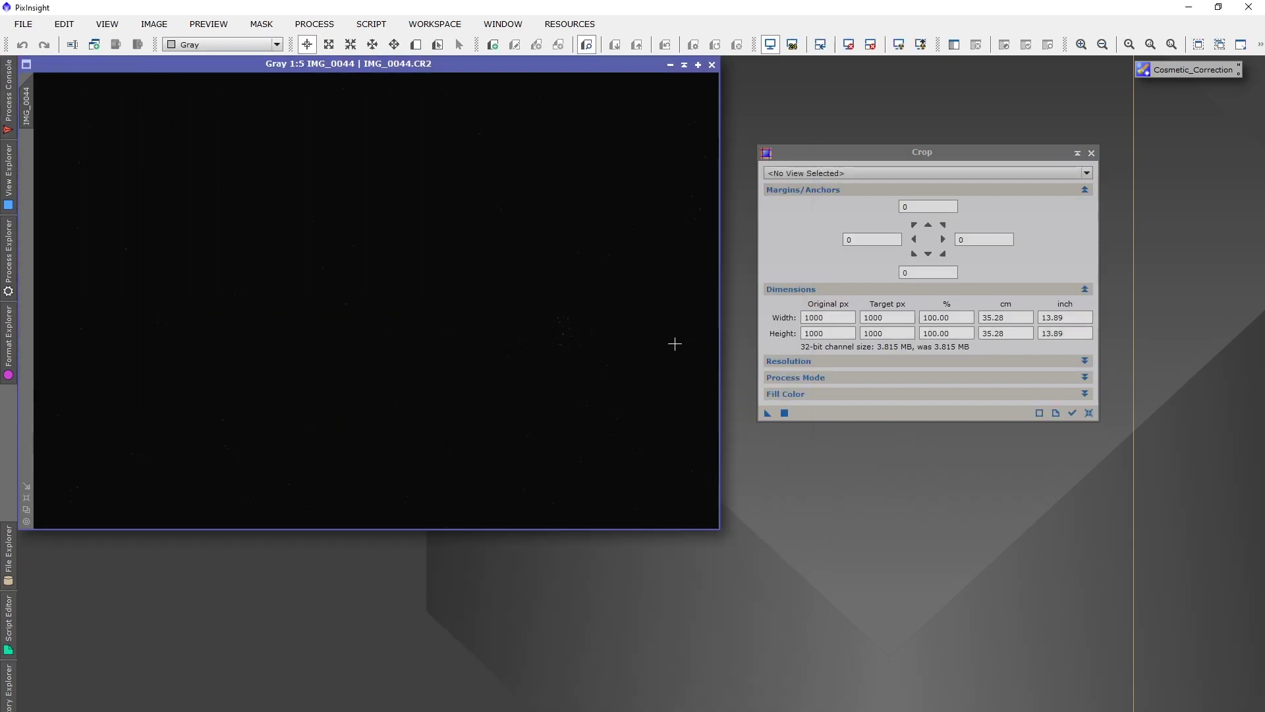
{"action": "left_click", "coordinate": [898, 44]}
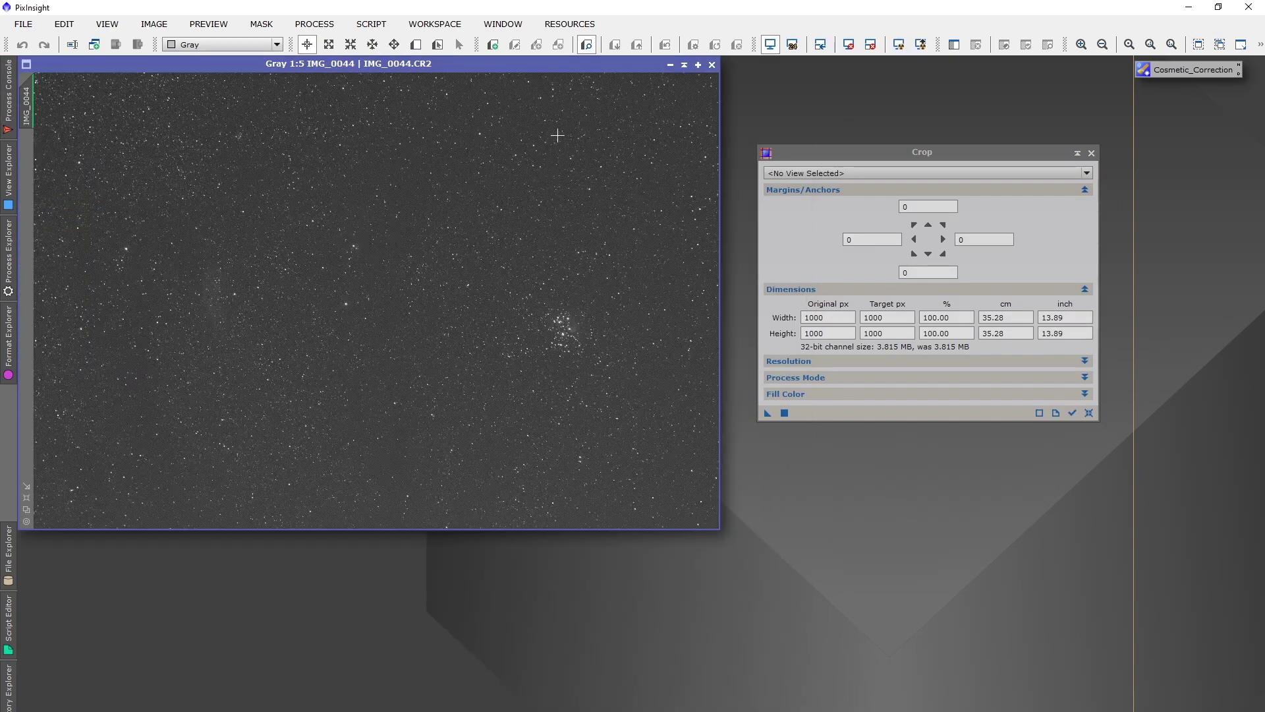
{"action": "left_click", "coordinate": [900, 173]}
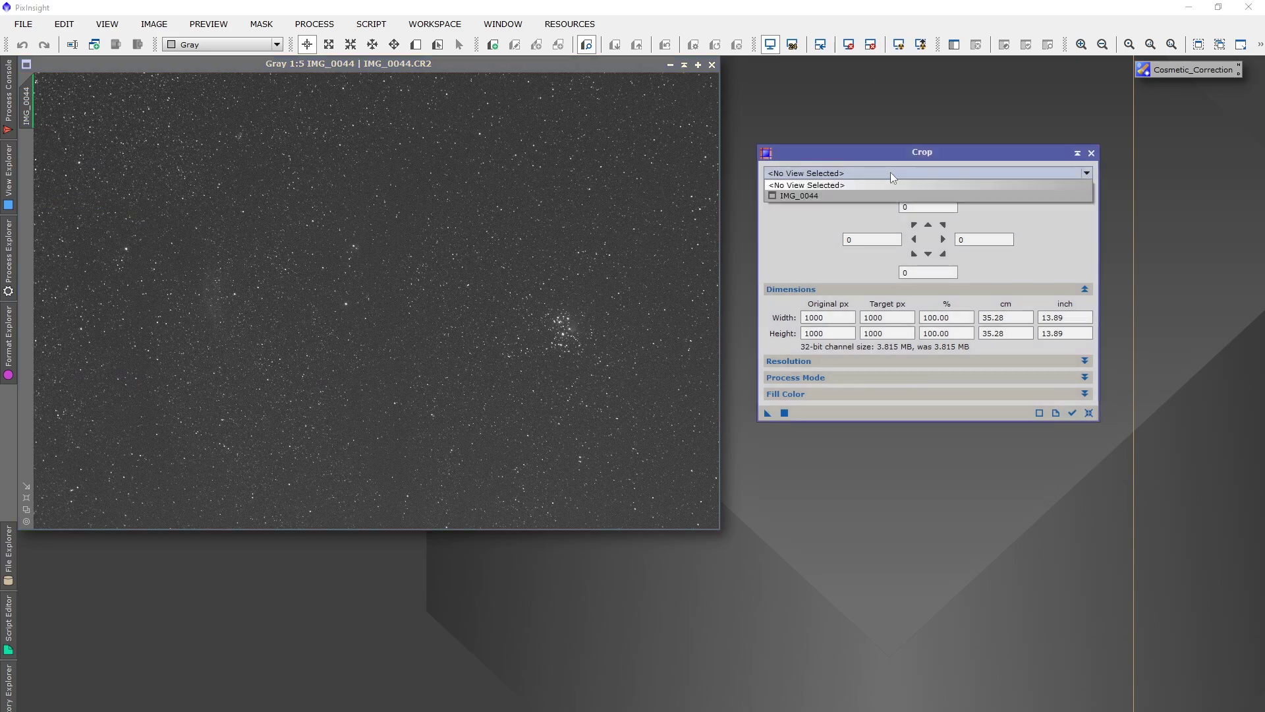
{"action": "left_click", "coordinate": [817, 196]}
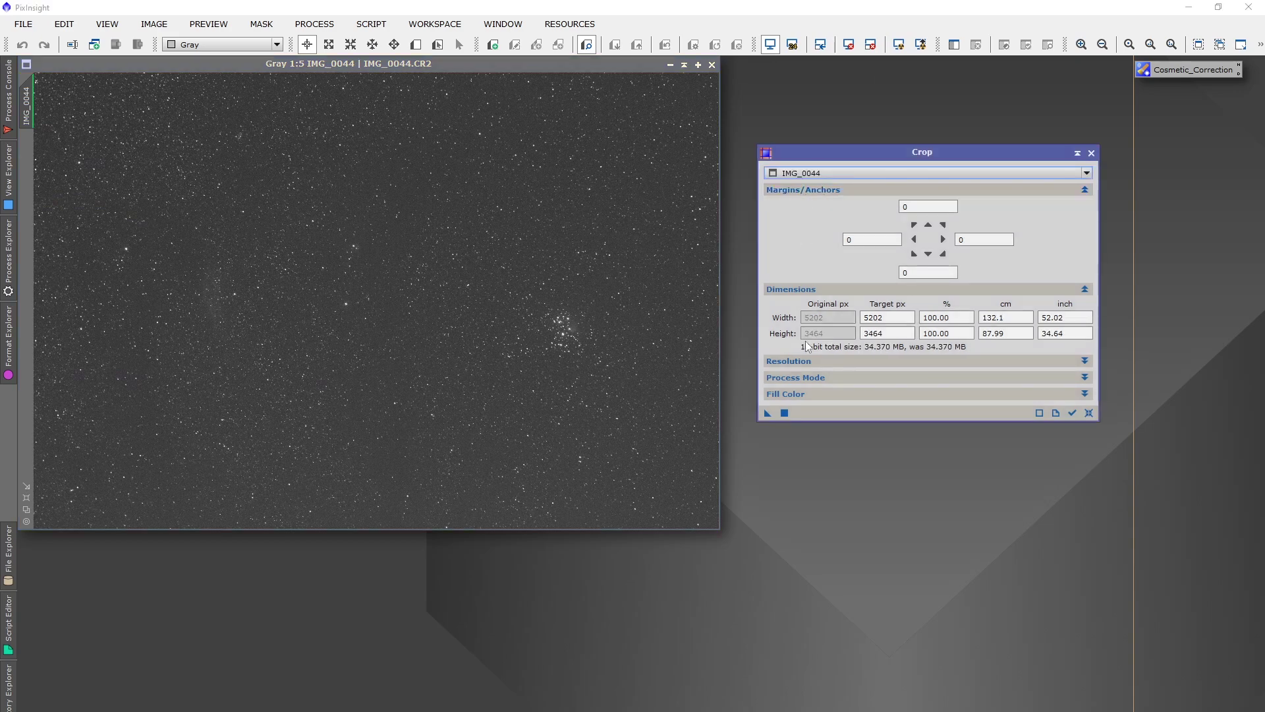
Step: Pad IMG_0044 with 150 px side and 250 px top/bottom margins to 5802×4464 px
{"action": "left_click", "coordinate": [874, 317]}
{"action": "left_click", "coordinate": [879, 333]}
{"action": "left_click", "coordinate": [784, 413]}
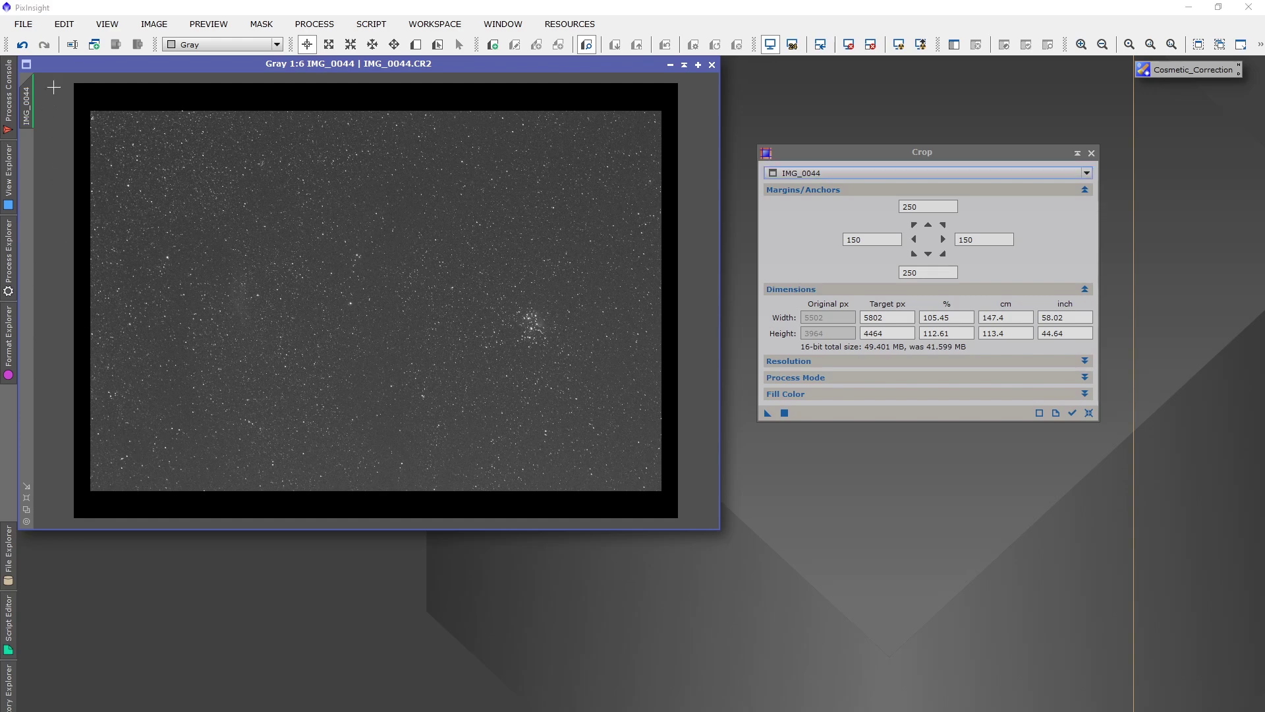
{"action": "left_click", "coordinate": [23, 25]}
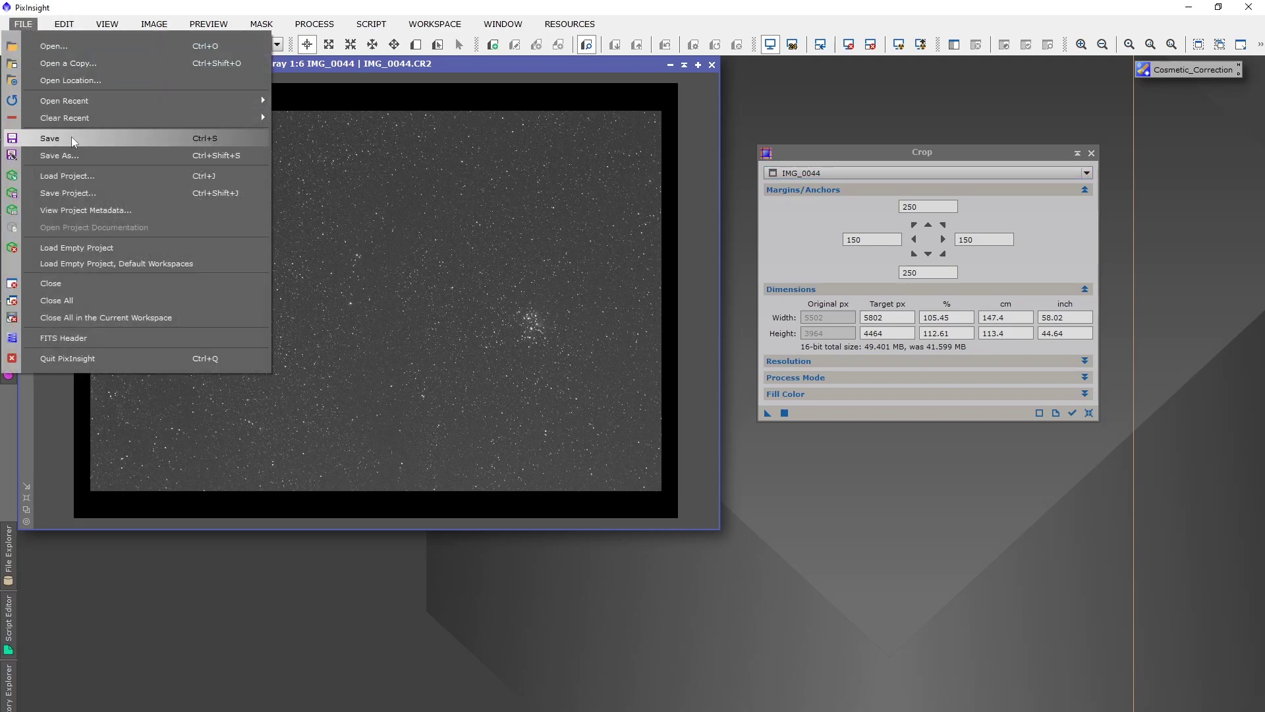
Step: Save the padded frame as Reference.tif, a 16-bit TIFF in Lights
{"action": "left_click", "coordinate": [62, 155]}
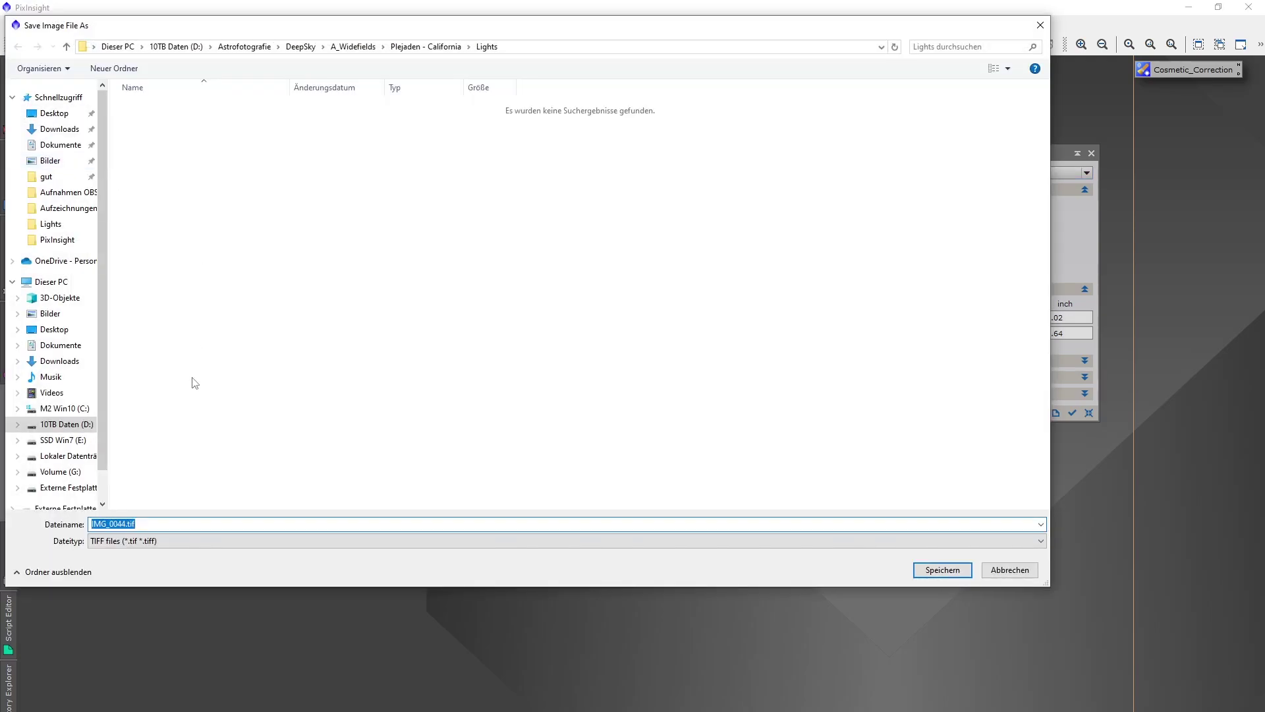
{"action": "left_click", "coordinate": [123, 523]}
{"action": "left_click_drag", "start_coordinate": [126, 525], "coordinate": [75, 523]}
{"action": "type", "text": "Reference"}
{"action": "key", "text": "Return"}
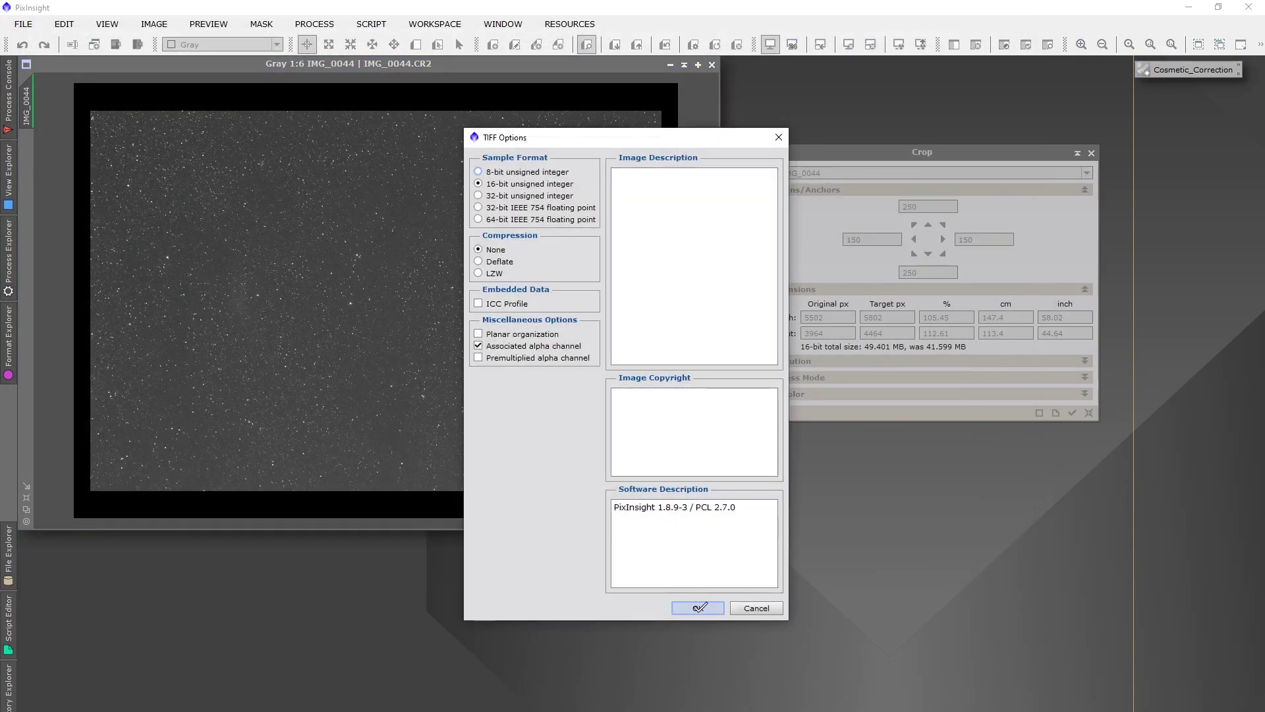
{"action": "left_click", "coordinate": [701, 615]}
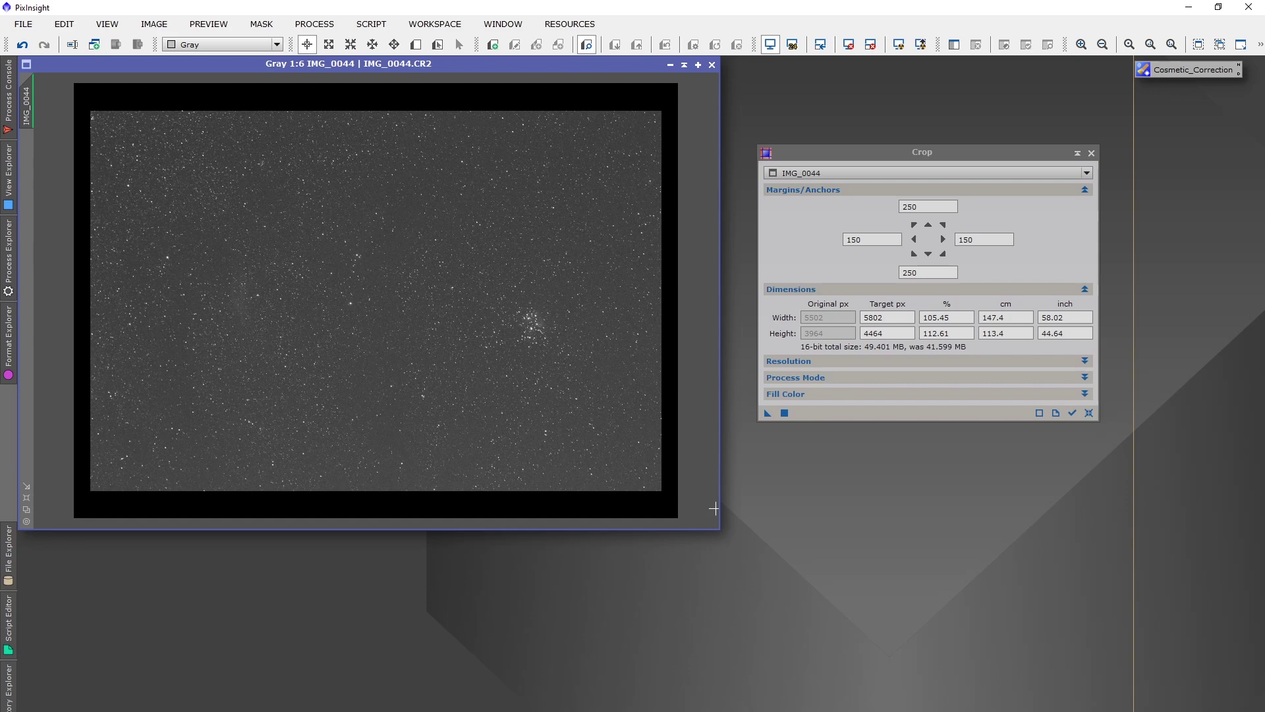
Step: Close the image window without saving changes, and close the Crop tool
{"action": "left_click", "coordinate": [711, 64]}
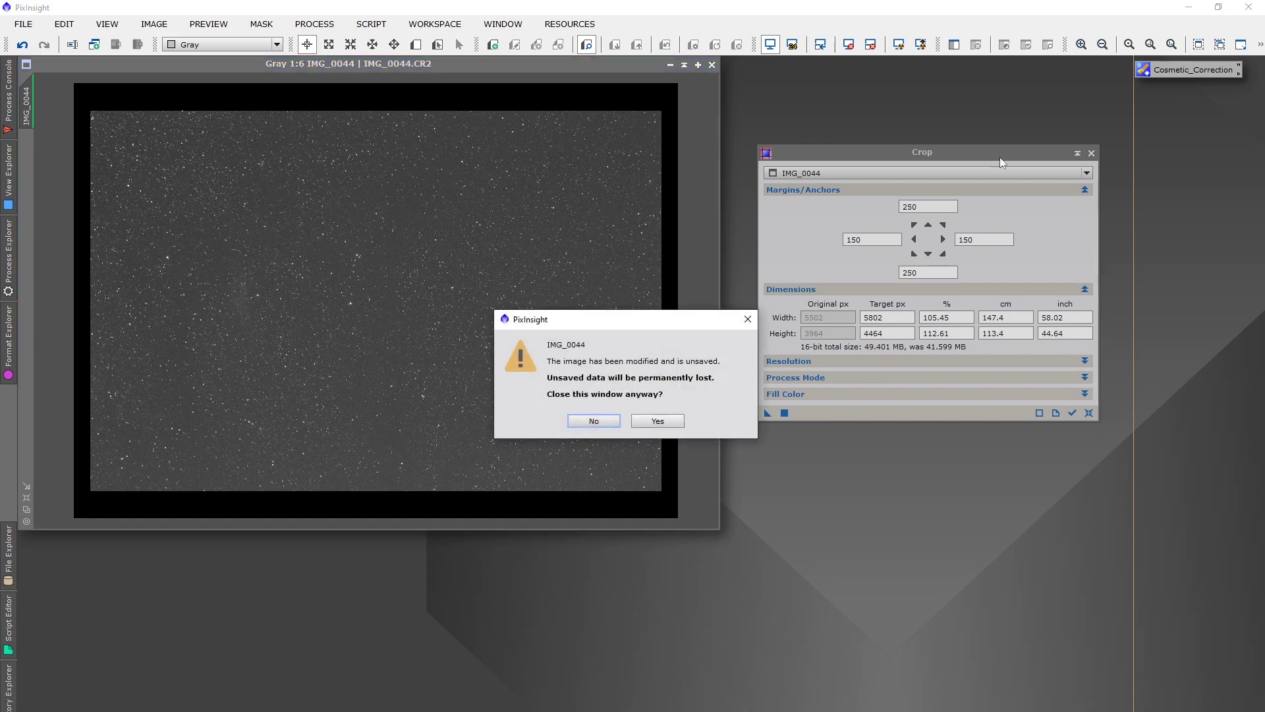
{"action": "left_click", "coordinate": [658, 421]}
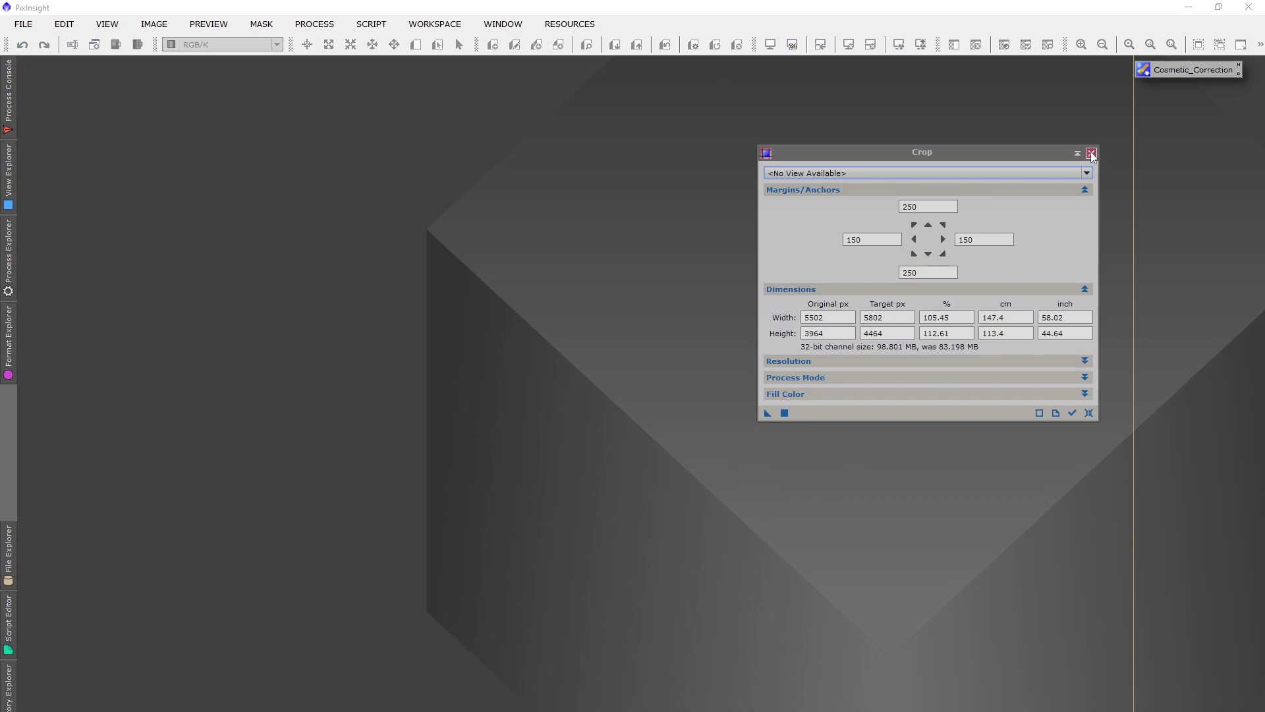
{"action": "left_click", "coordinate": [1091, 152]}
Step: Launch the Weighted Batch Preprocessing script from the Script menu
{"action": "left_click", "coordinate": [376, 26]}
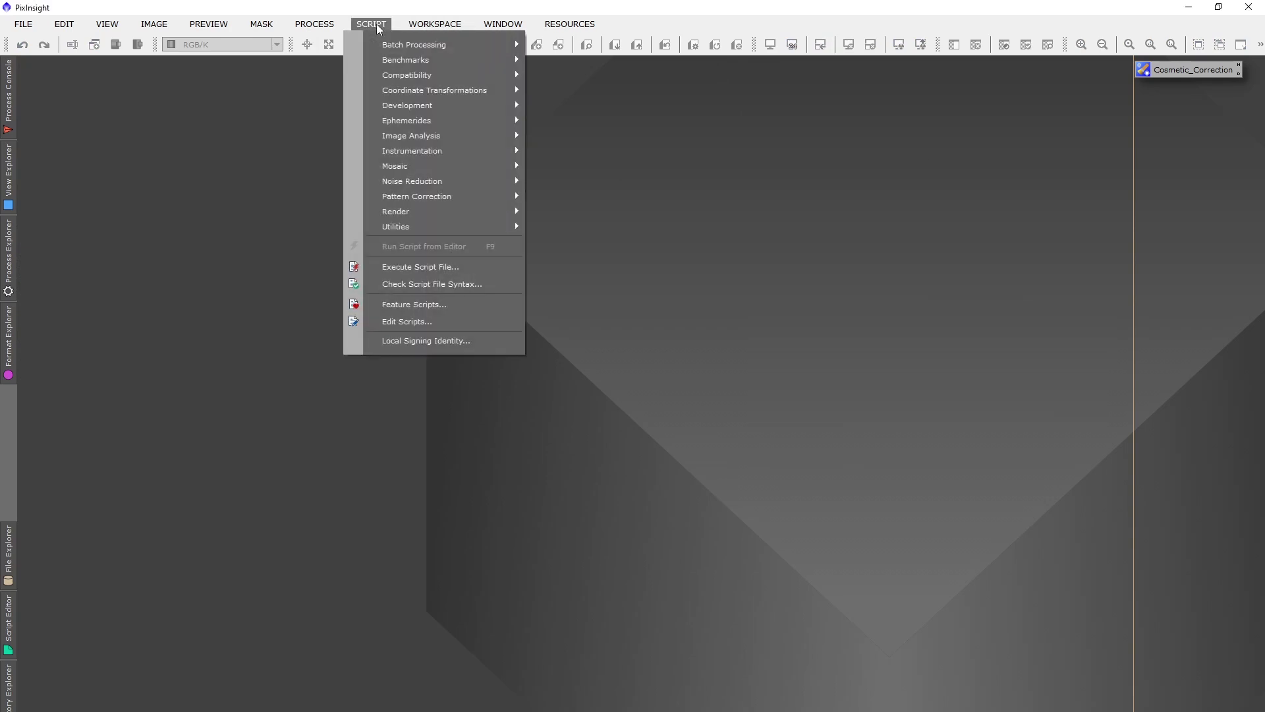
{"action": "mouse_move", "coordinate": [515, 42]}
{"action": "left_click", "coordinate": [605, 185]}
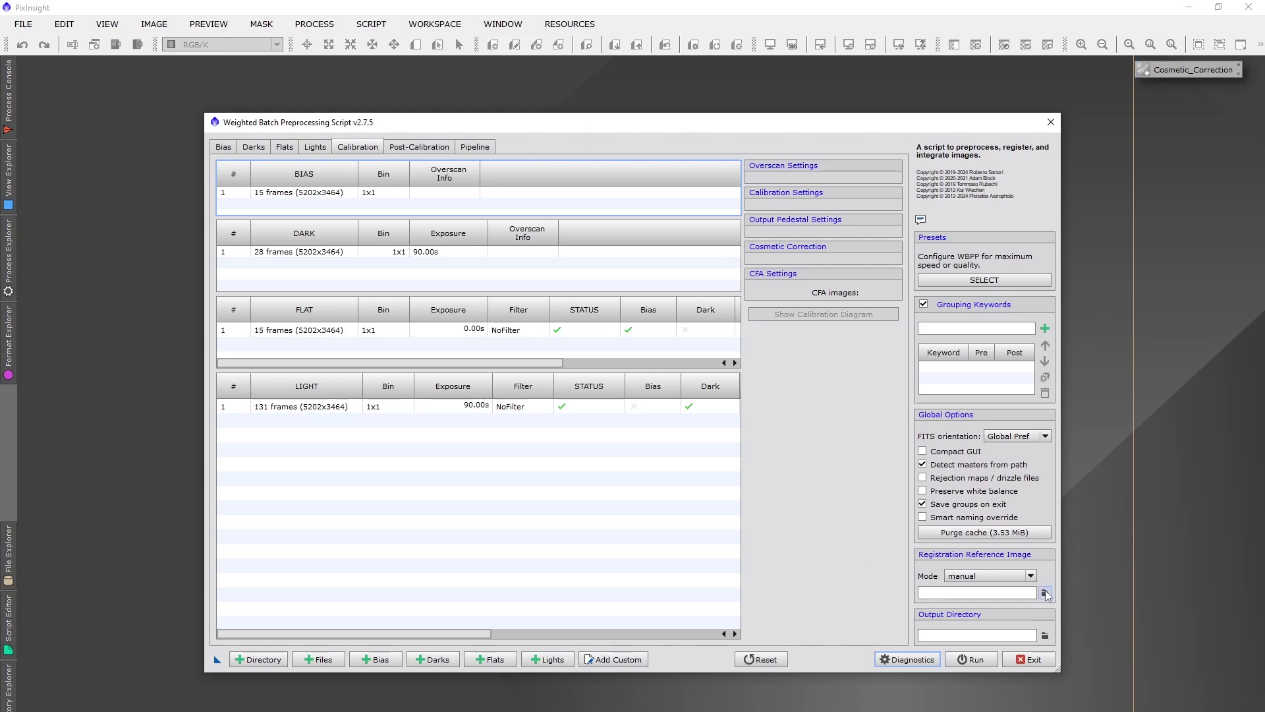
Step: Set Reference.tif from the Lights folder as the registration reference image
{"action": "left_click", "coordinate": [1044, 593]}
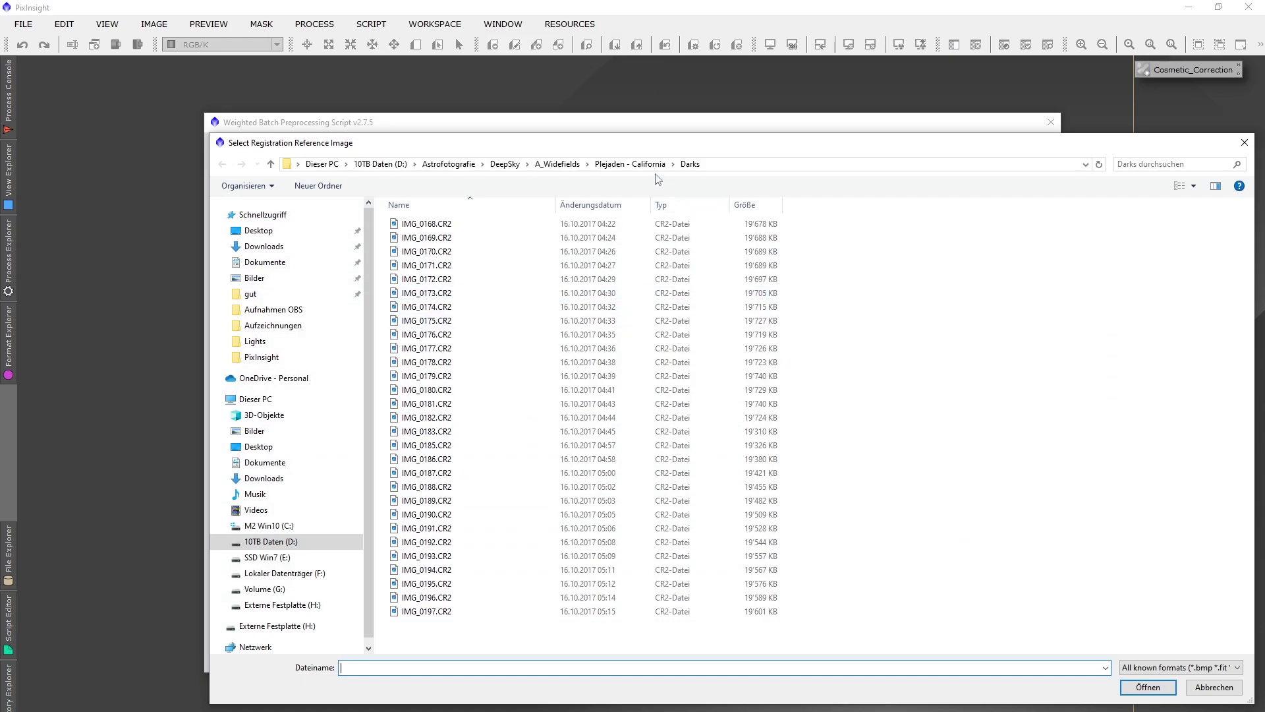
{"action": "left_click", "coordinate": [629, 164]}
{"action": "double_click", "coordinate": [414, 266]}
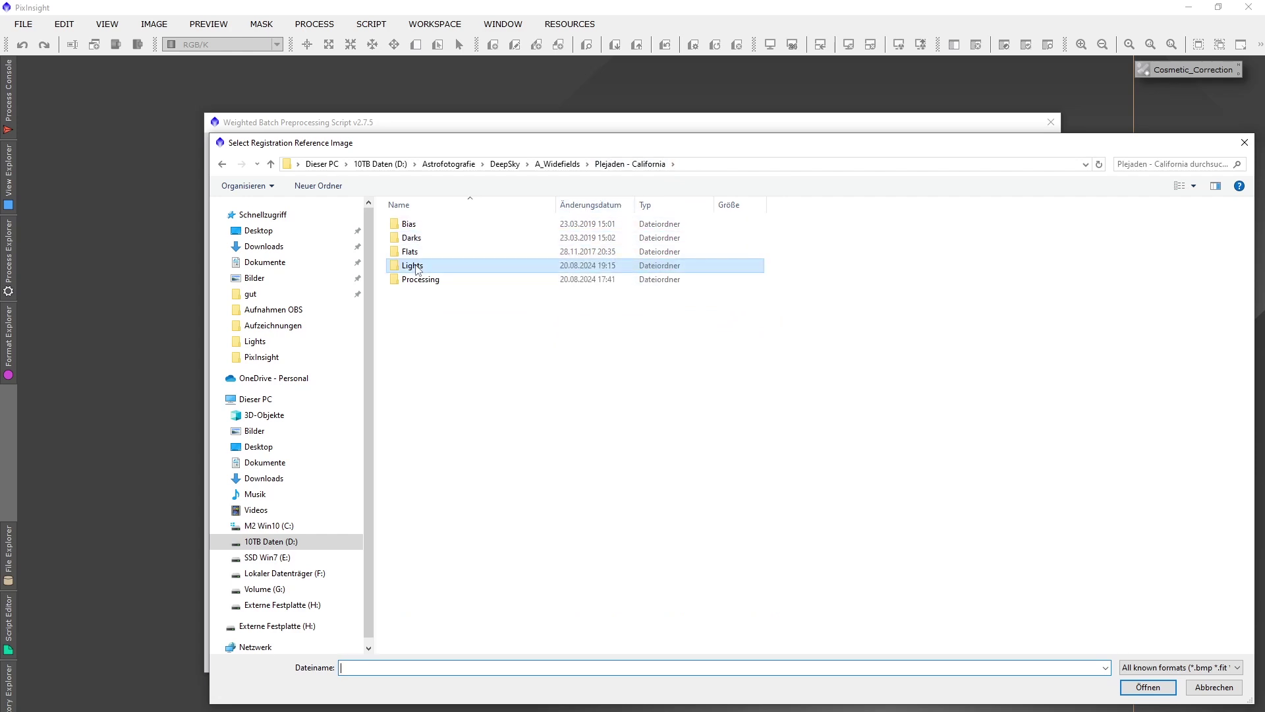
{"action": "scroll", "coordinate": [455, 461], "scroll_direction": "down", "scroll_amount": 10}
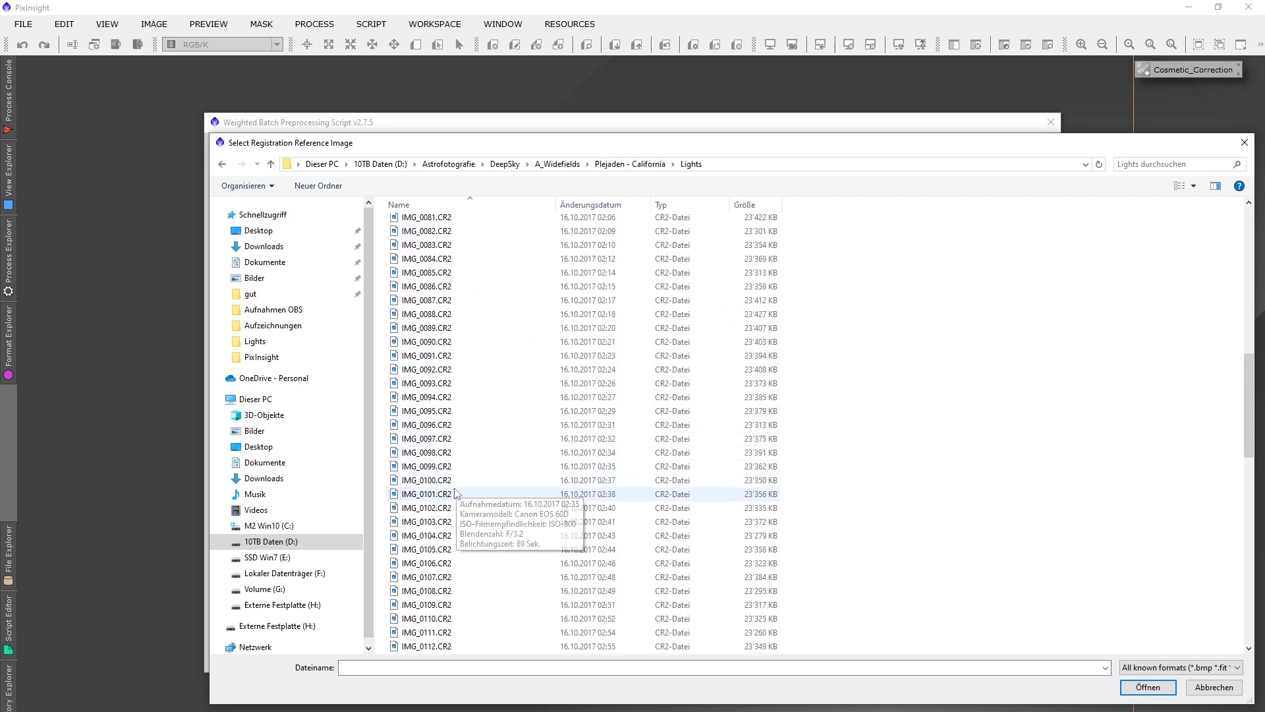
{"action": "scroll", "coordinate": [458, 520], "scroll_direction": "down", "scroll_amount": 20}
{"action": "left_click", "coordinate": [424, 632]}
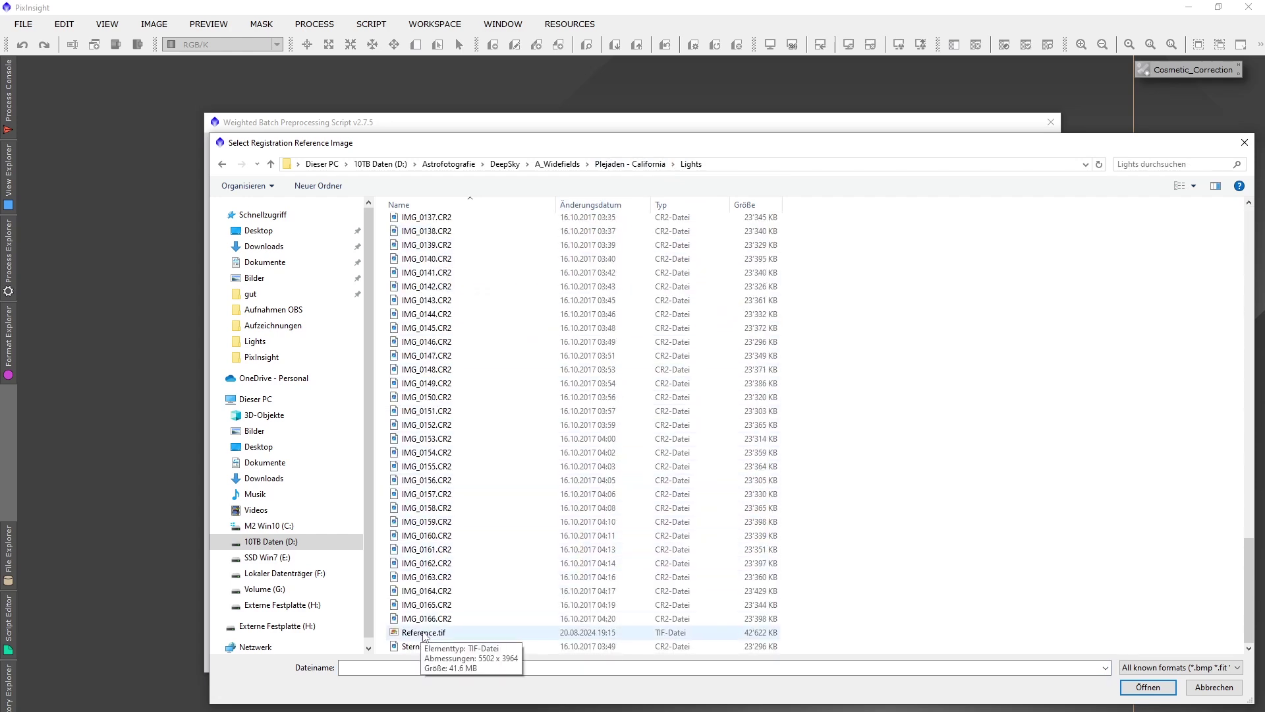
{"action": "double_click", "coordinate": [425, 631]}
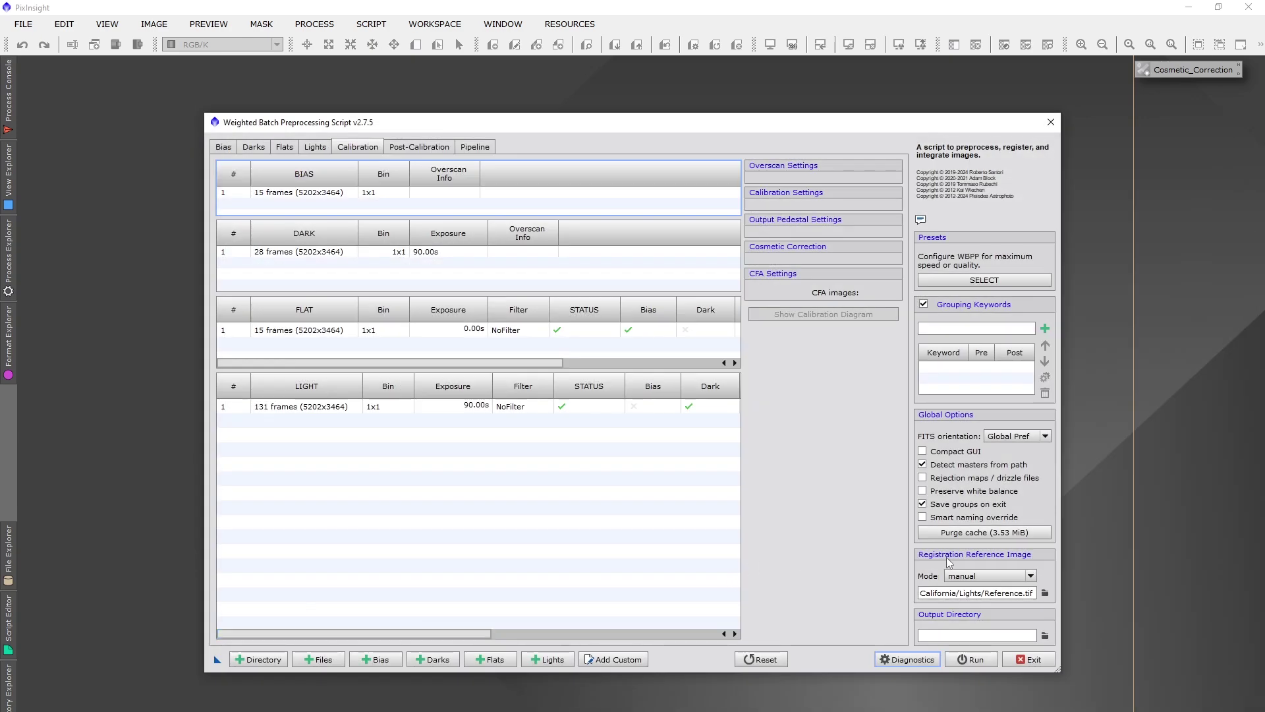
Step: Set the WBPP output directory to the Processing folder
{"action": "left_click", "coordinate": [1044, 636]}
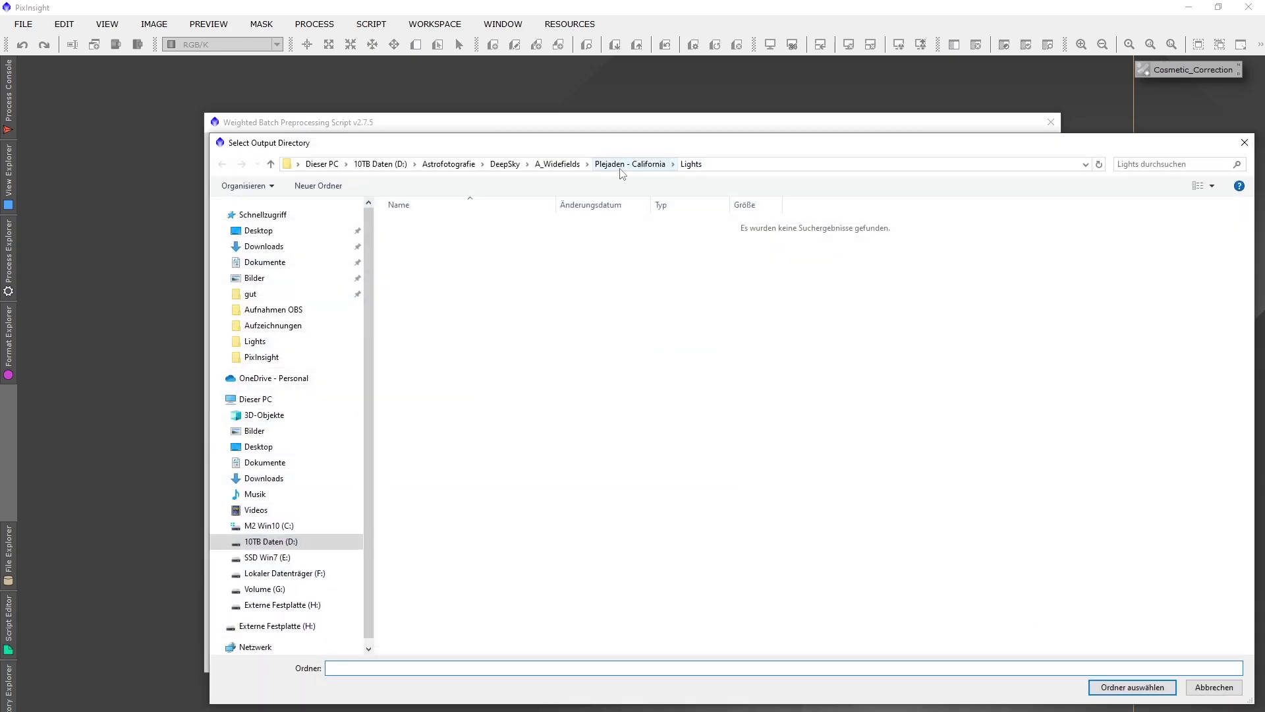
{"action": "left_click", "coordinate": [621, 169]}
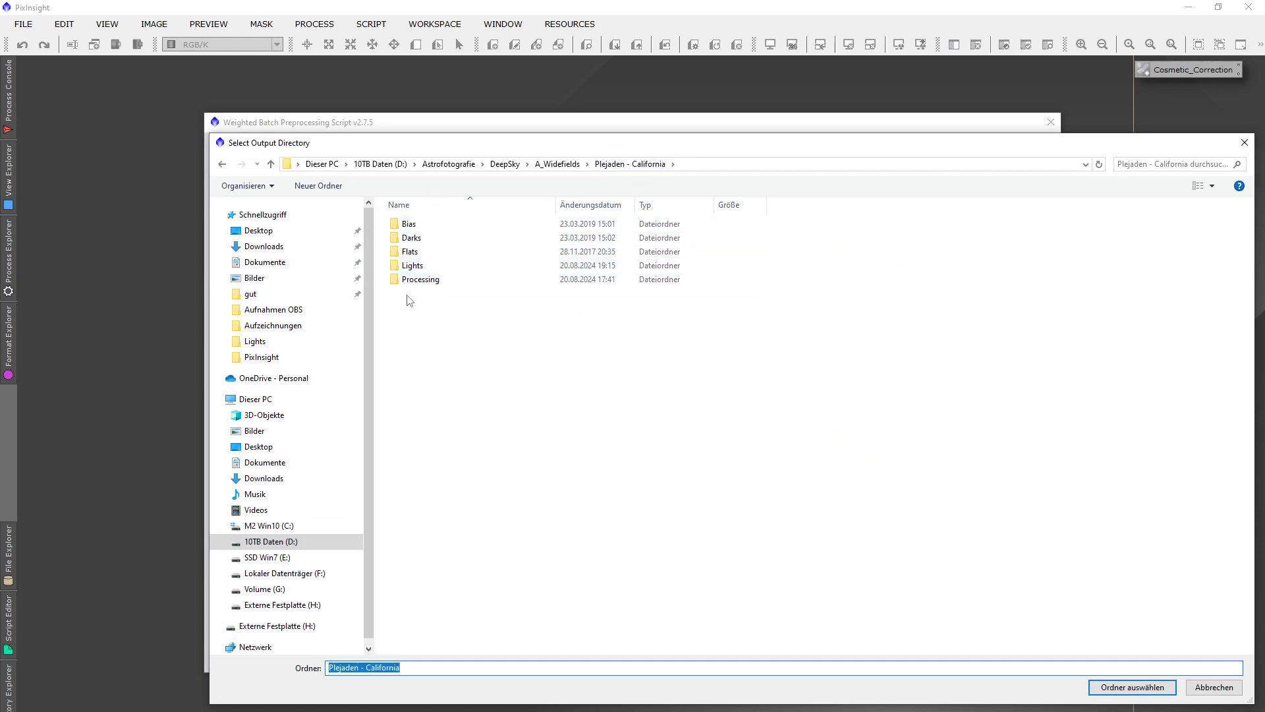
{"action": "double_click", "coordinate": [423, 280]}
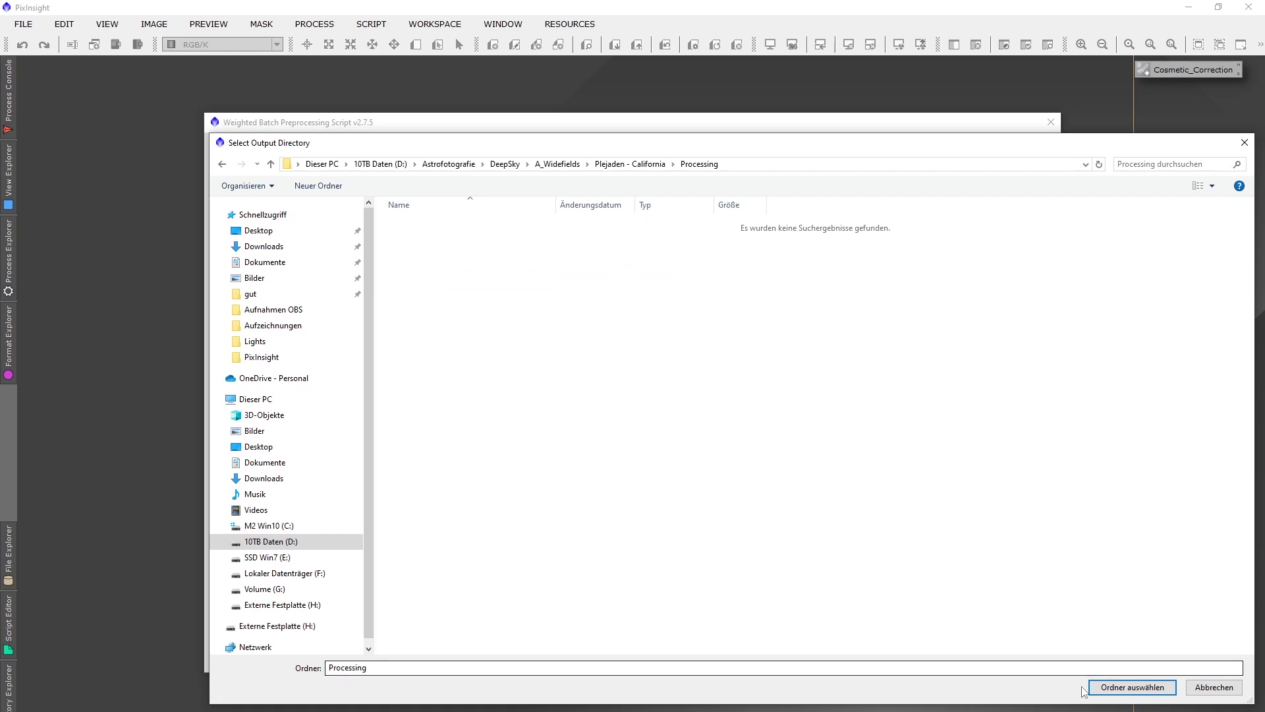
{"action": "left_click", "coordinate": [1131, 686]}
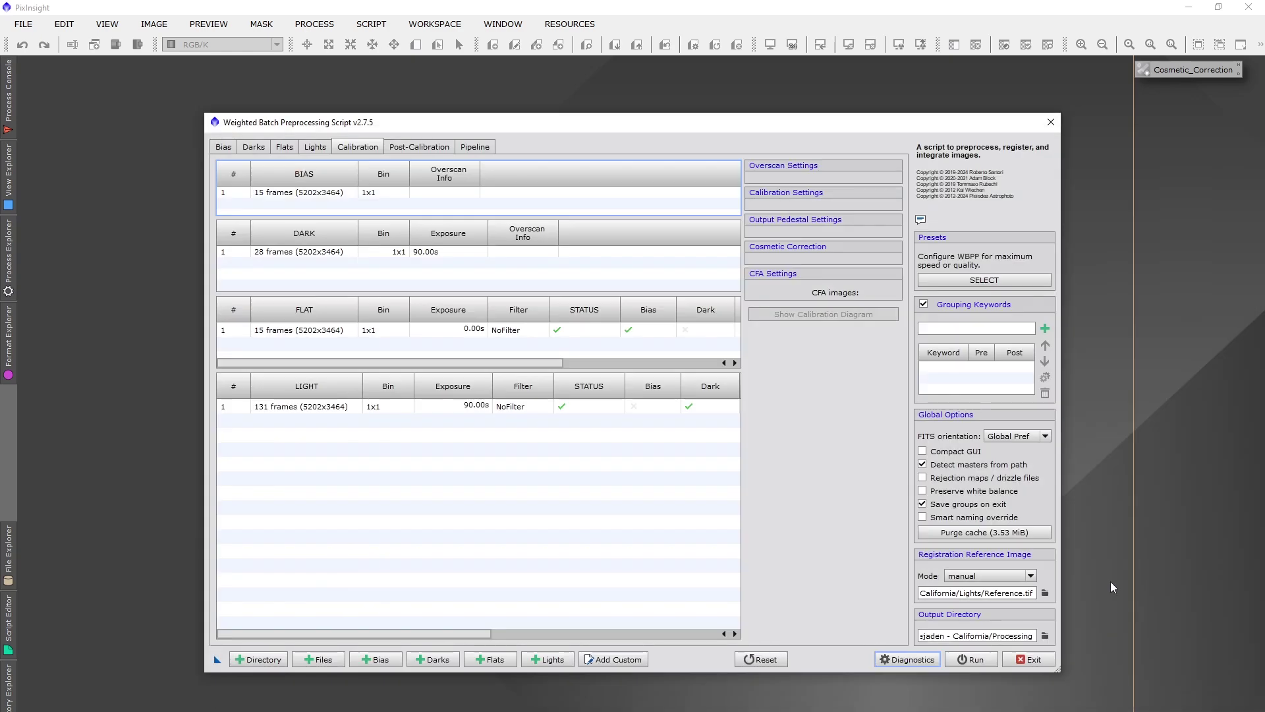
{"action": "left_click", "coordinate": [987, 535]}
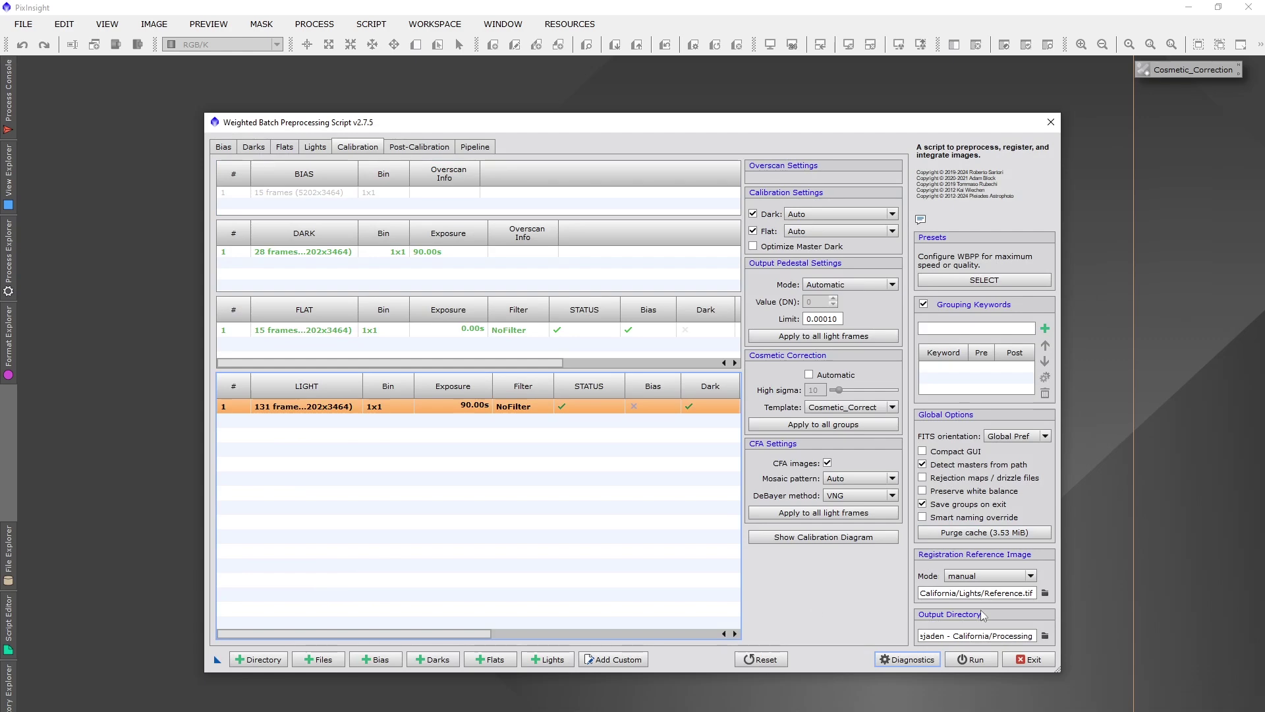
Step: Run WBPP on the 131 lights past the diagnostic warnings, then dismiss the monitor and report
{"action": "left_click", "coordinate": [973, 659]}
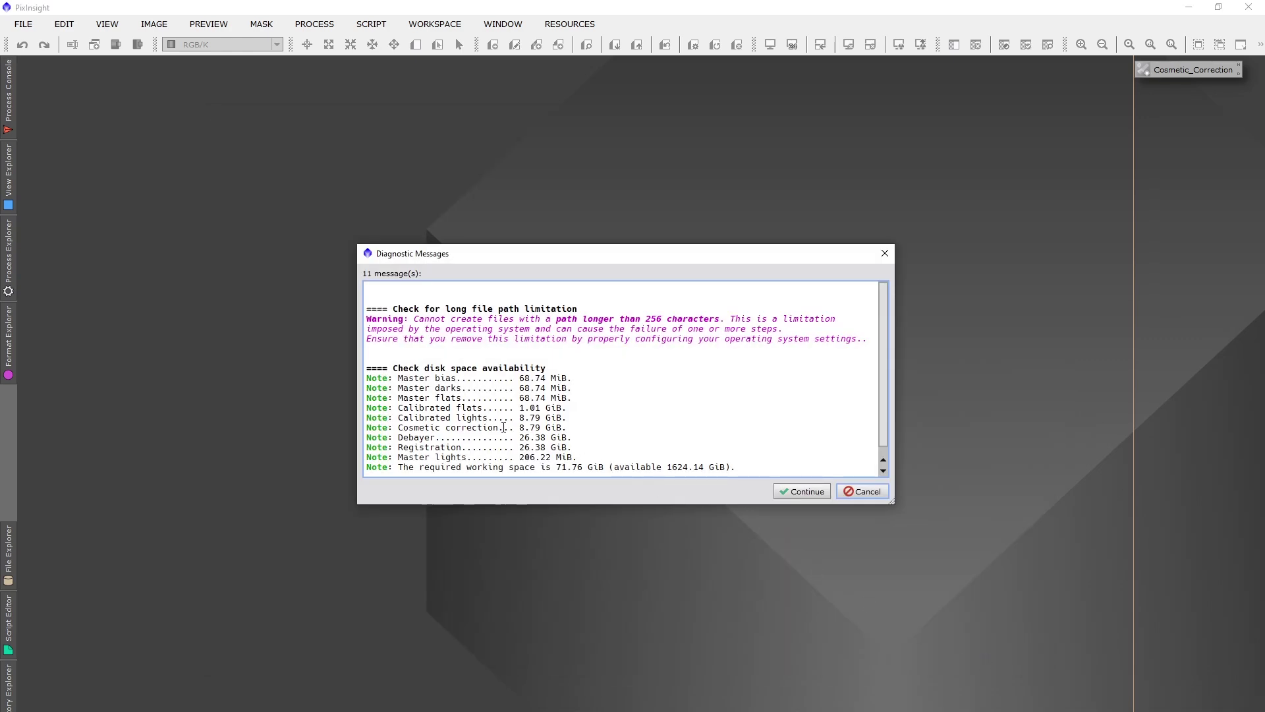
{"action": "left_click", "coordinate": [803, 492]}
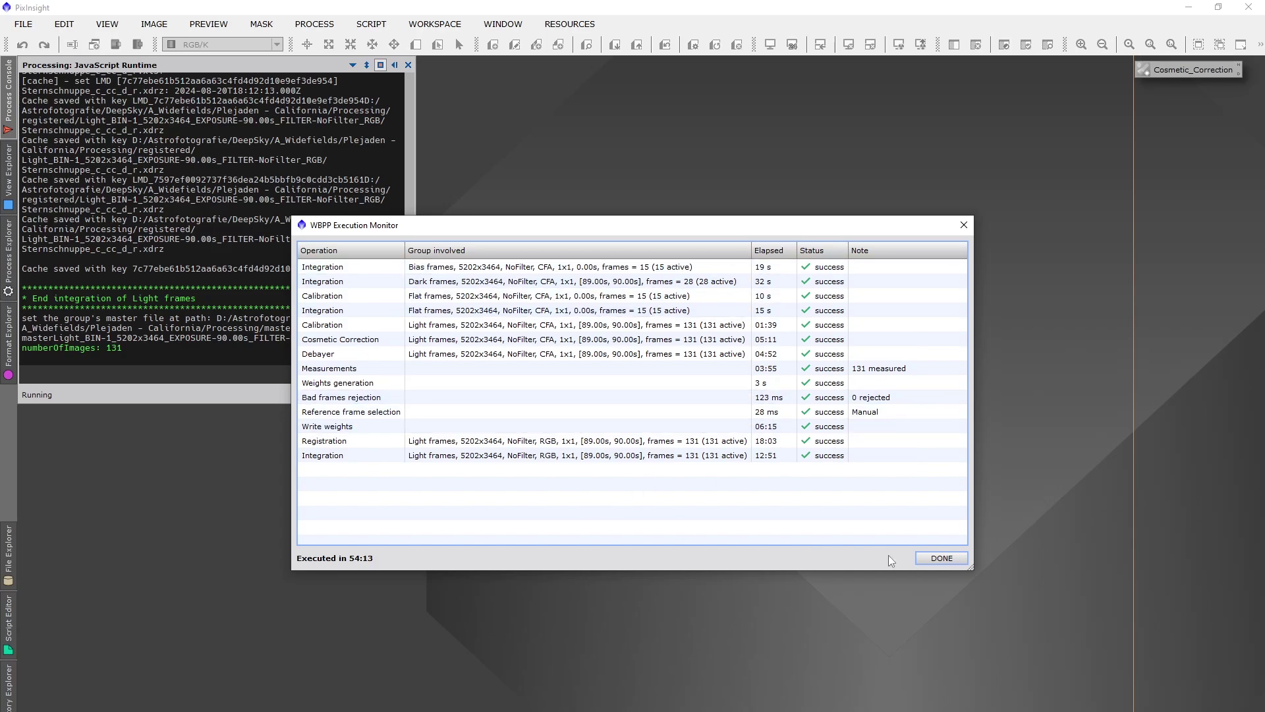
{"action": "left_click", "coordinate": [941, 558]}
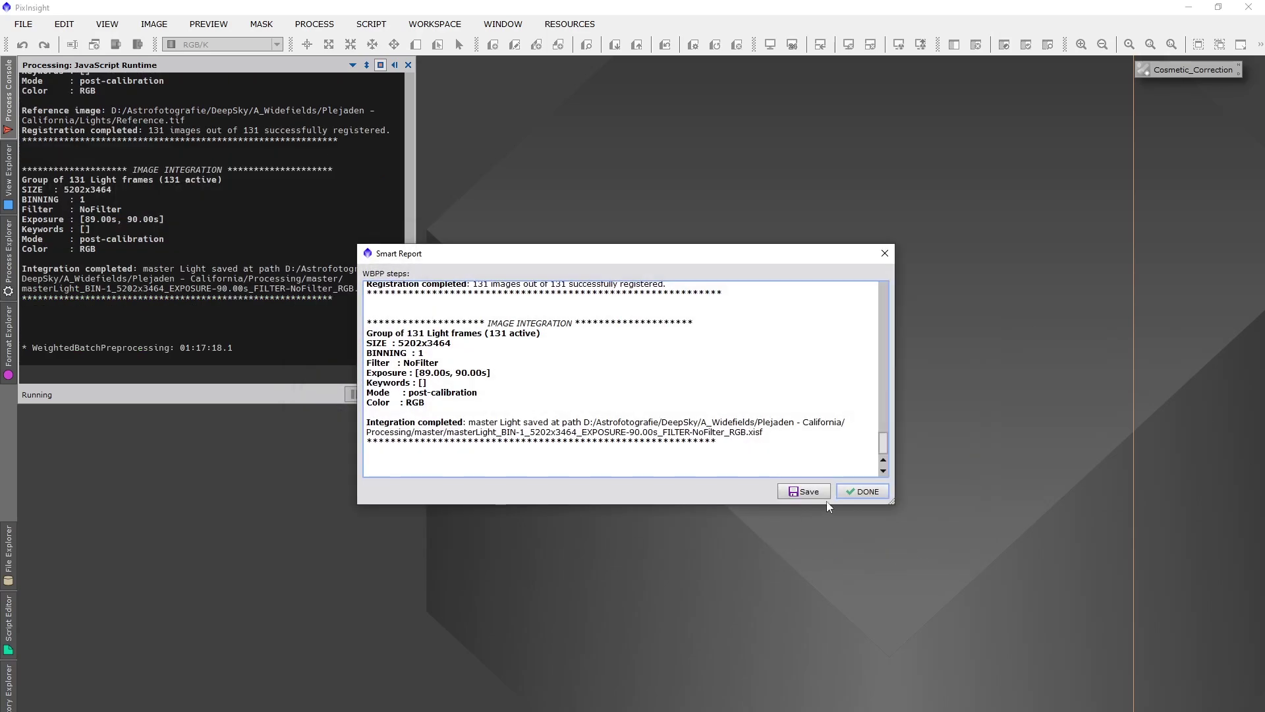
{"action": "left_click", "coordinate": [863, 489]}
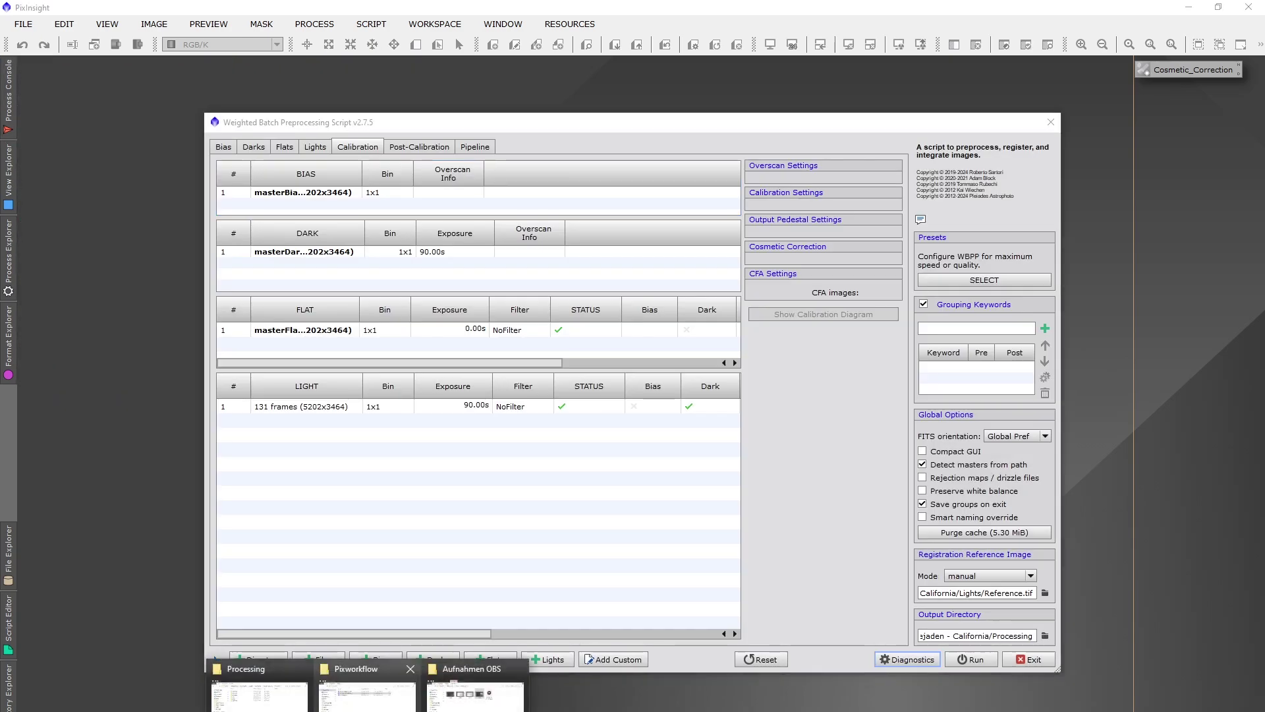
Step: Delete the calibrated, cosmetized, debayered and logs folders from Processing
{"action": "left_click", "coordinate": [259, 688]}
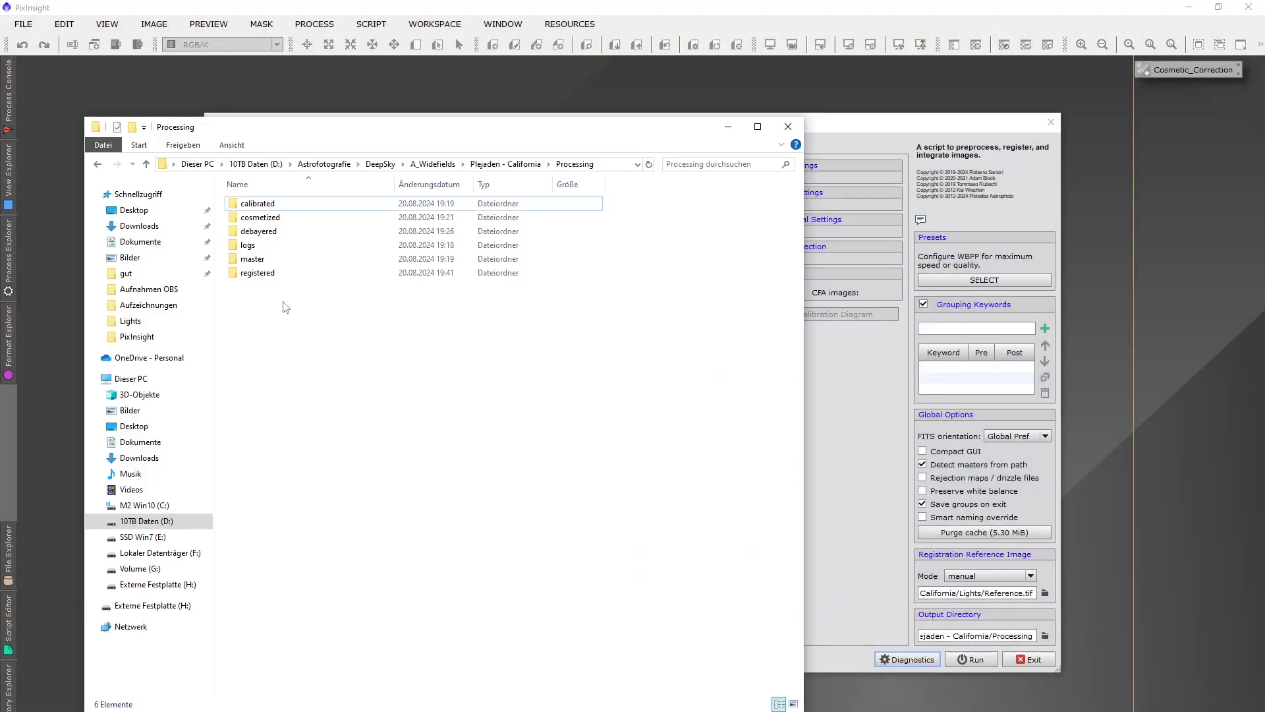
{"action": "left_click", "coordinate": [506, 166]}
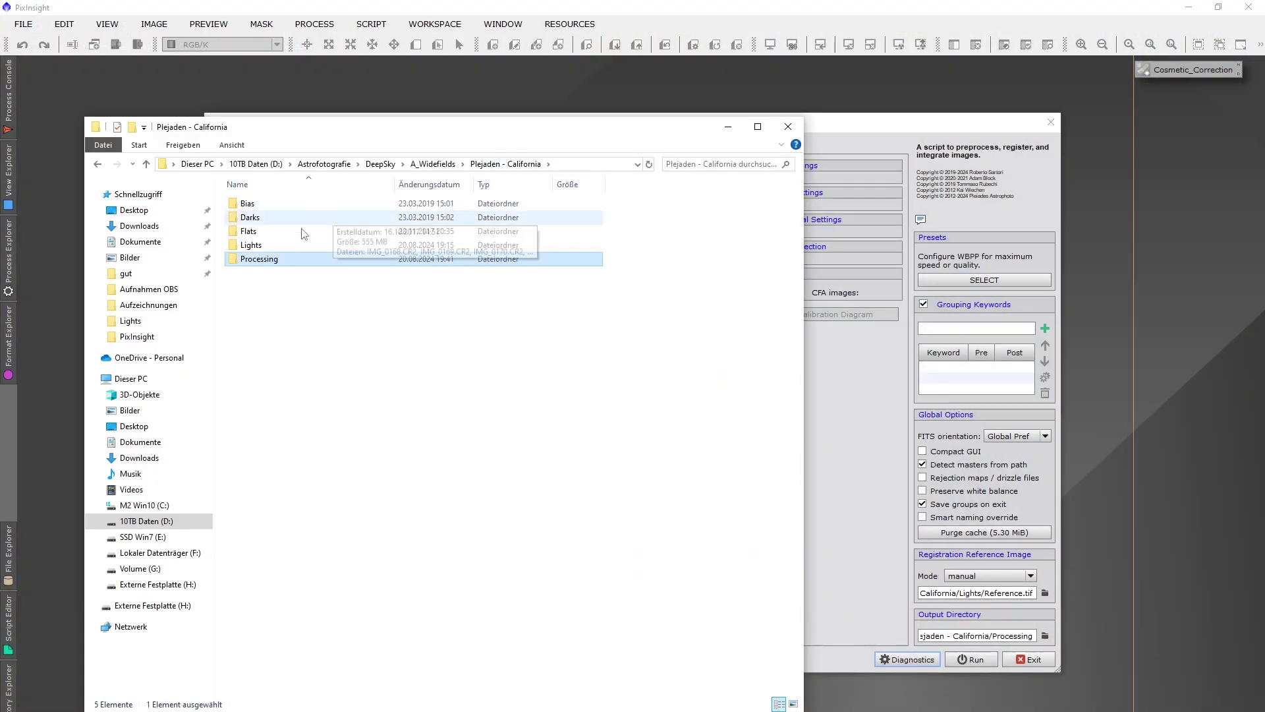
{"action": "double_click", "coordinate": [268, 261]}
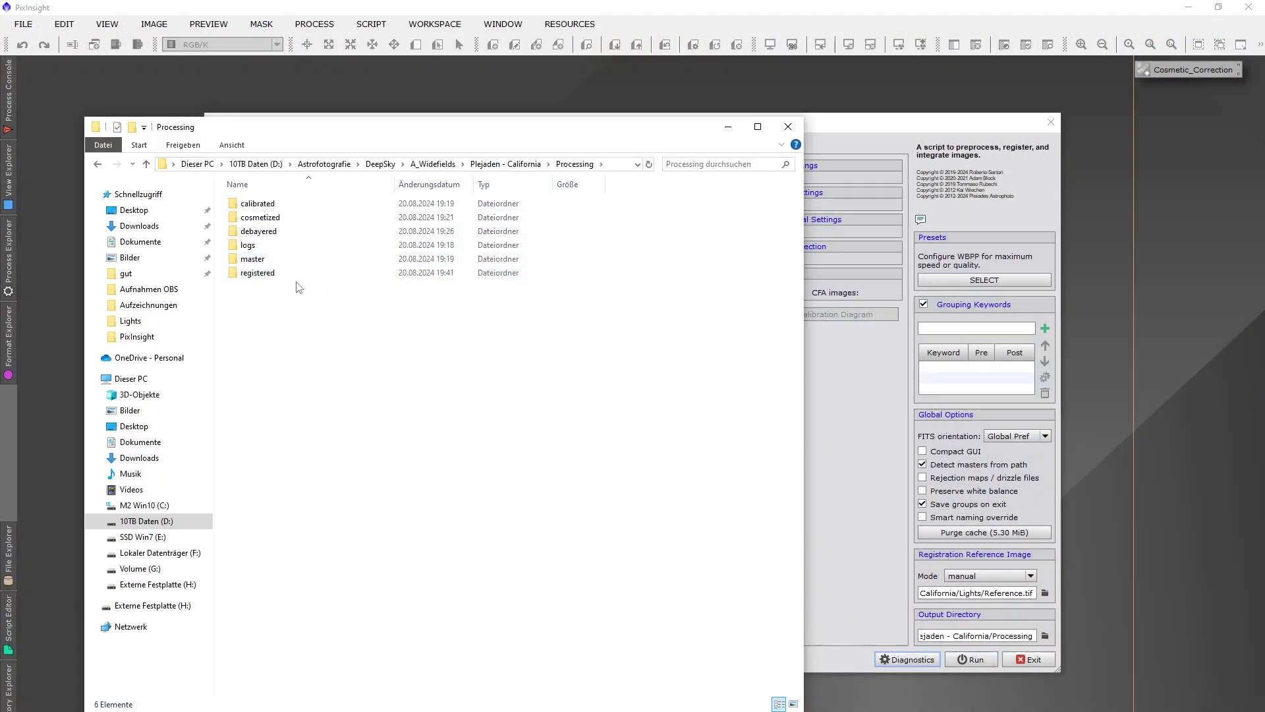
{"action": "left_click", "coordinate": [257, 207]}
{"action": "left_click", "coordinate": [259, 245], "text": "shift"}
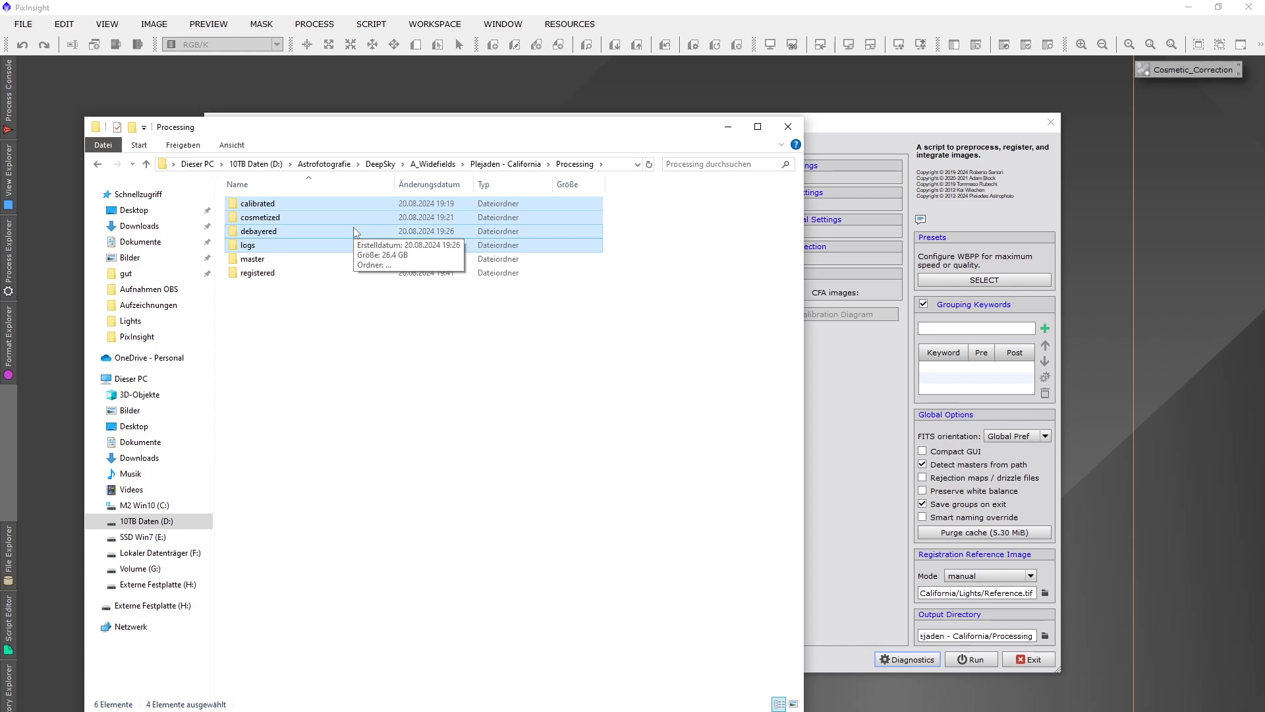
{"action": "key", "text": "Delete"}
{"action": "key", "text": "Return"}
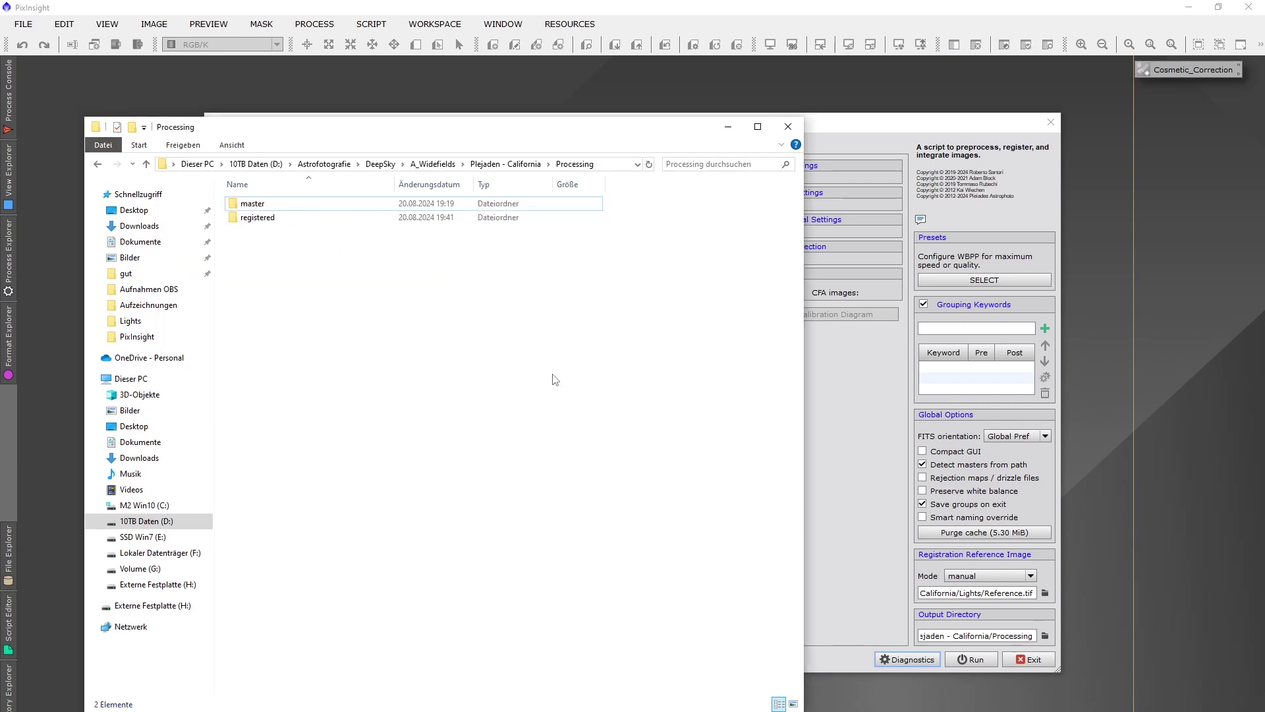
Step: Check the registered and master folders' contents, then exit the WBPP script
{"action": "double_click", "coordinate": [254, 217]}
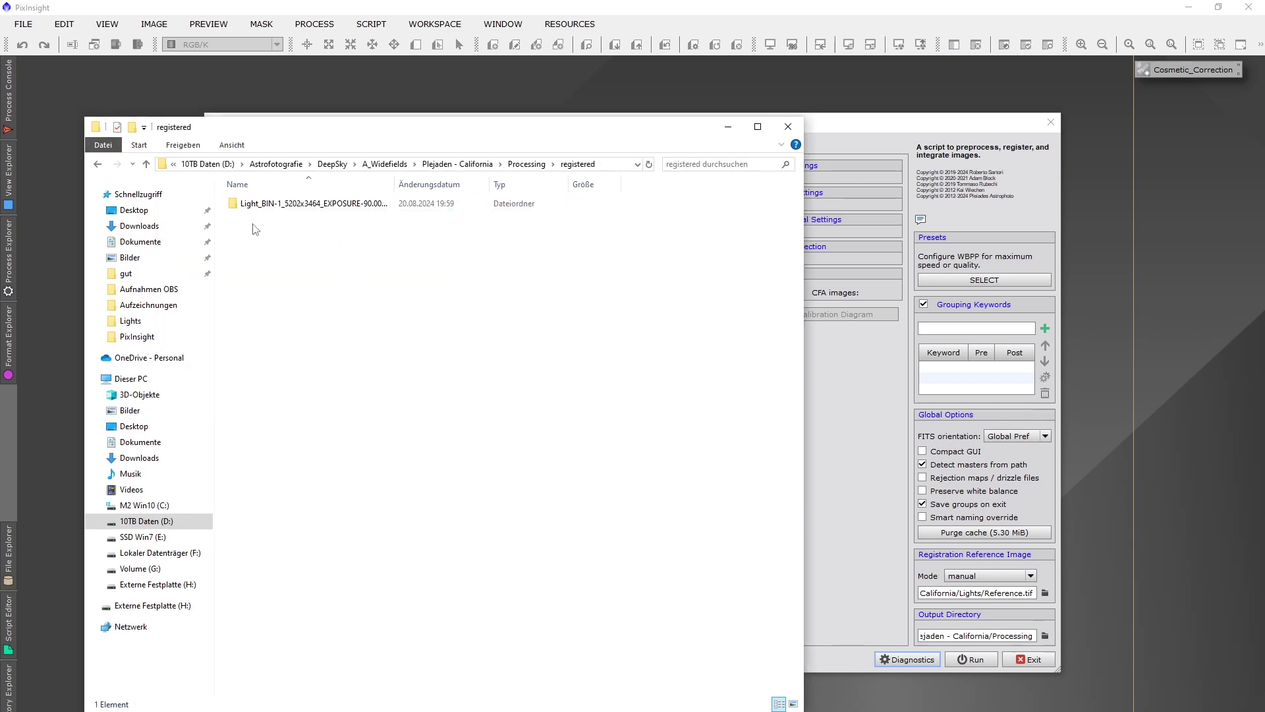
{"action": "double_click", "coordinate": [290, 208]}
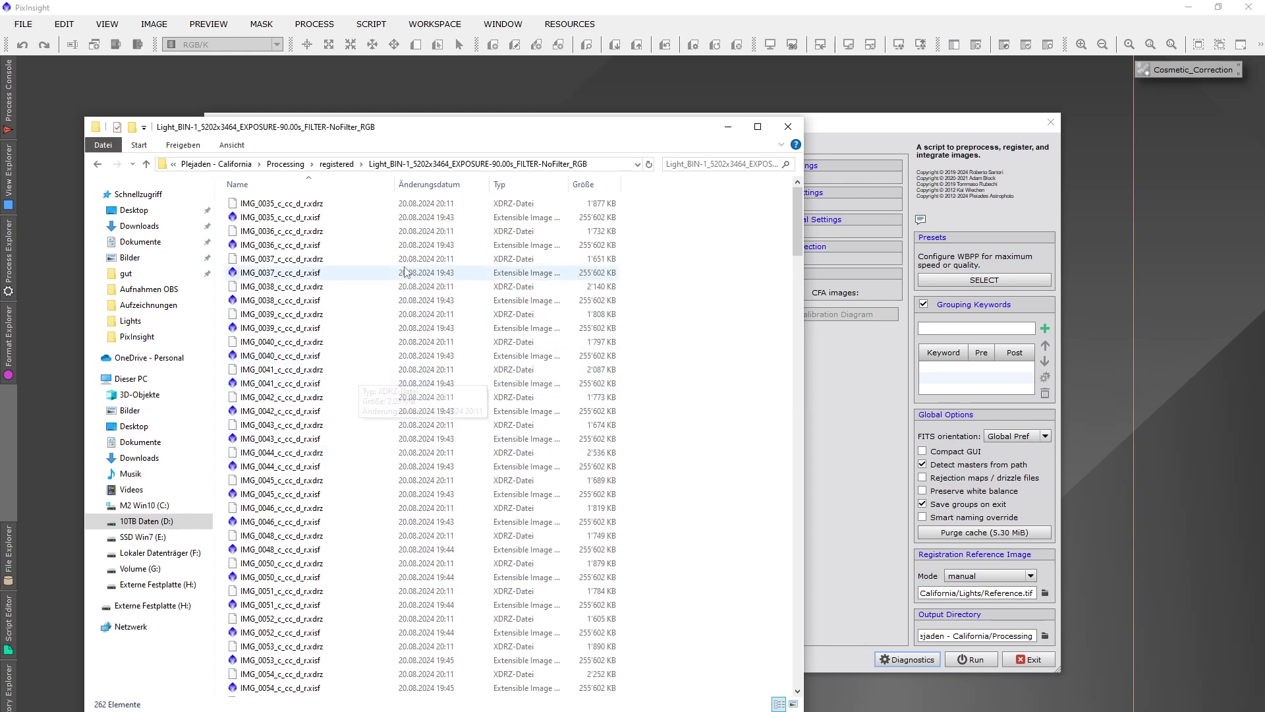
{"action": "left_click", "coordinate": [285, 164]}
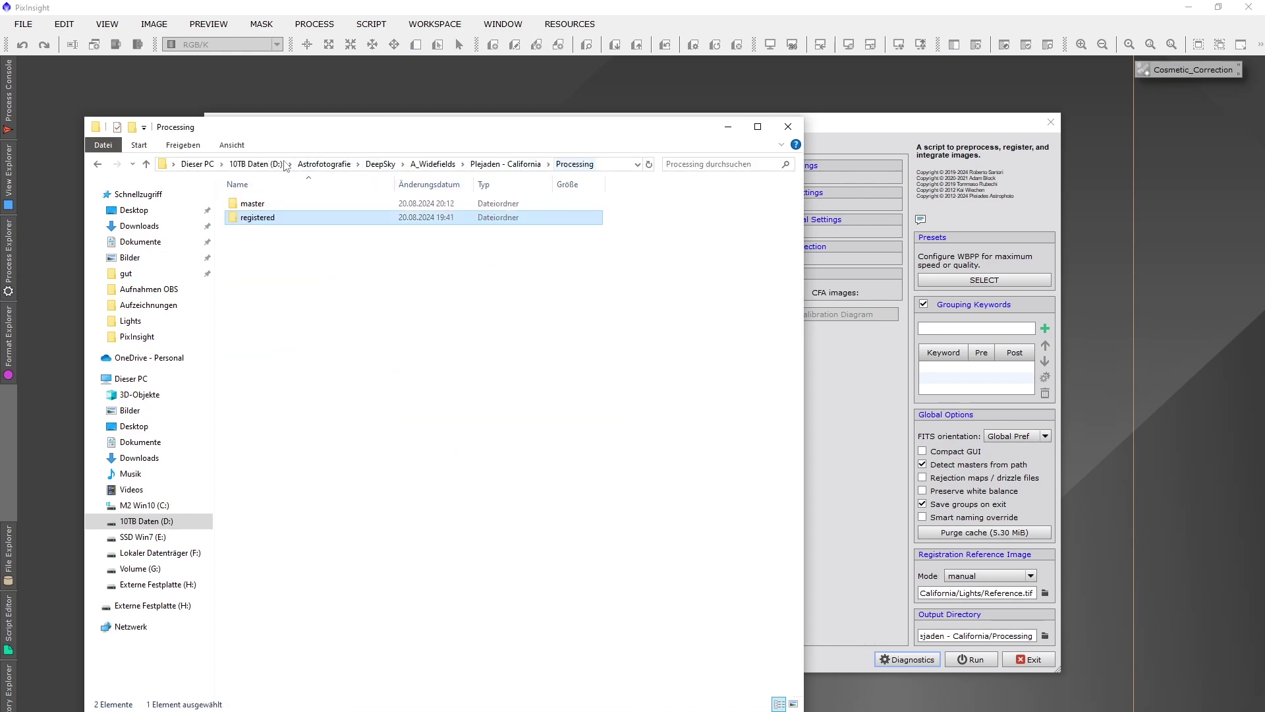
{"action": "double_click", "coordinate": [257, 205]}
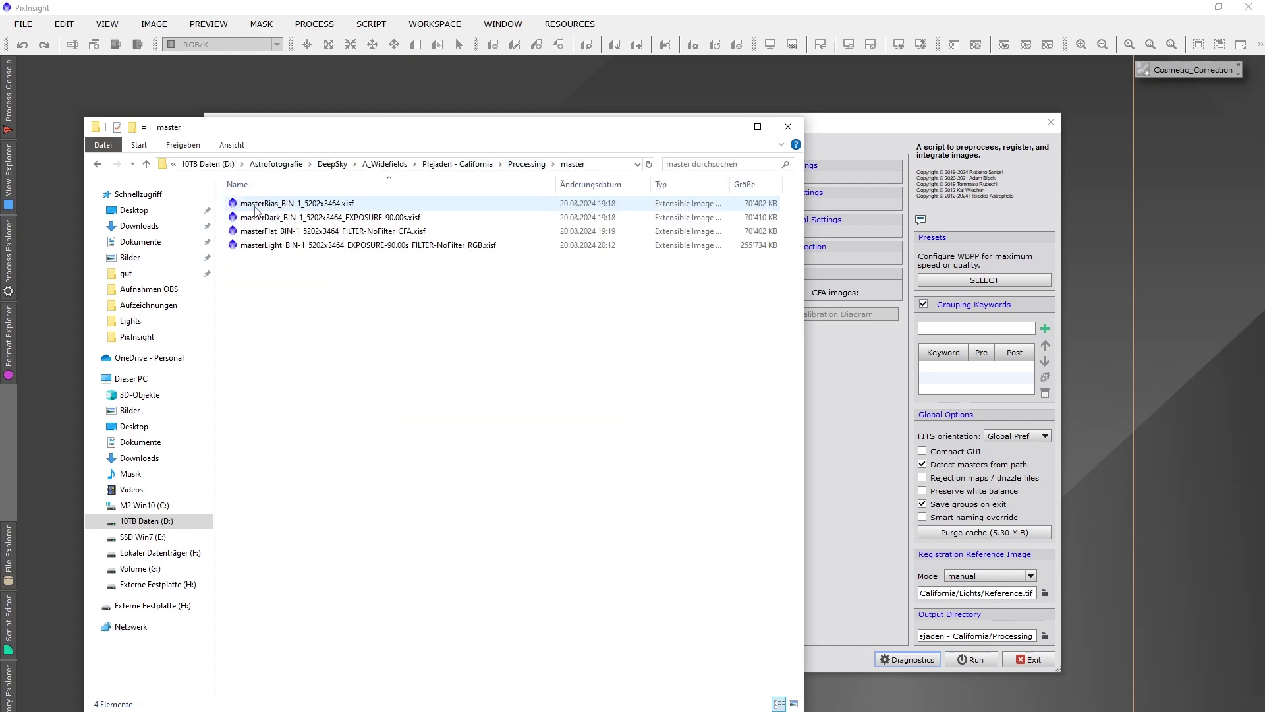
{"action": "left_click", "coordinate": [883, 143]}
{"action": "left_click", "coordinate": [1028, 659]}
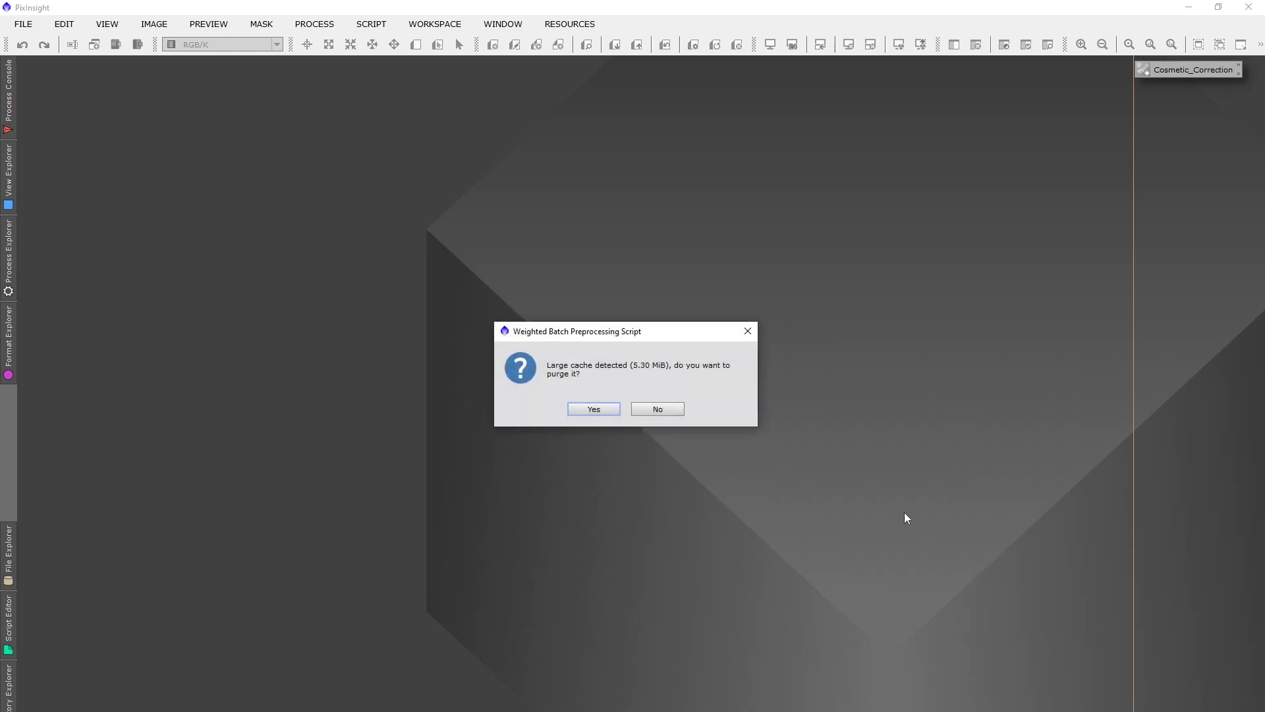
Step: Keep the WBPP cache, load masterLight into PixInsight and apply an STF auto-stretch
{"action": "left_click", "coordinate": [664, 411]}
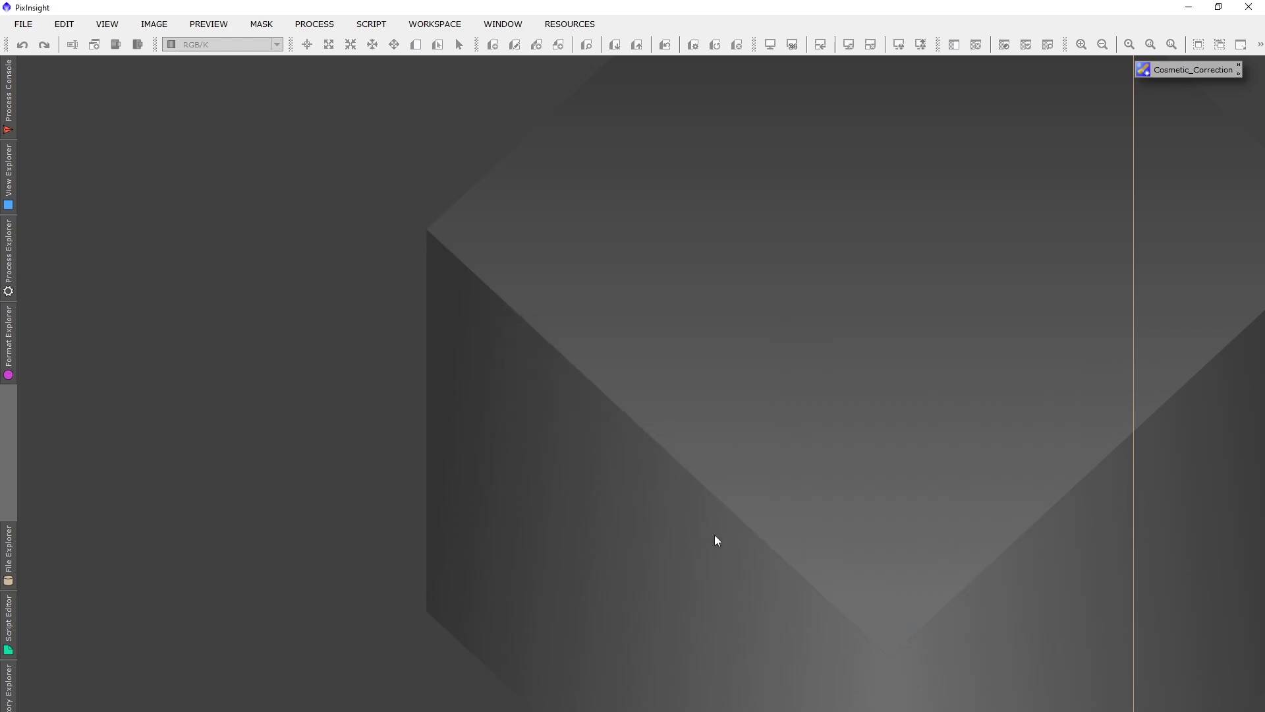
{"action": "key", "text": "alt+Tab"}
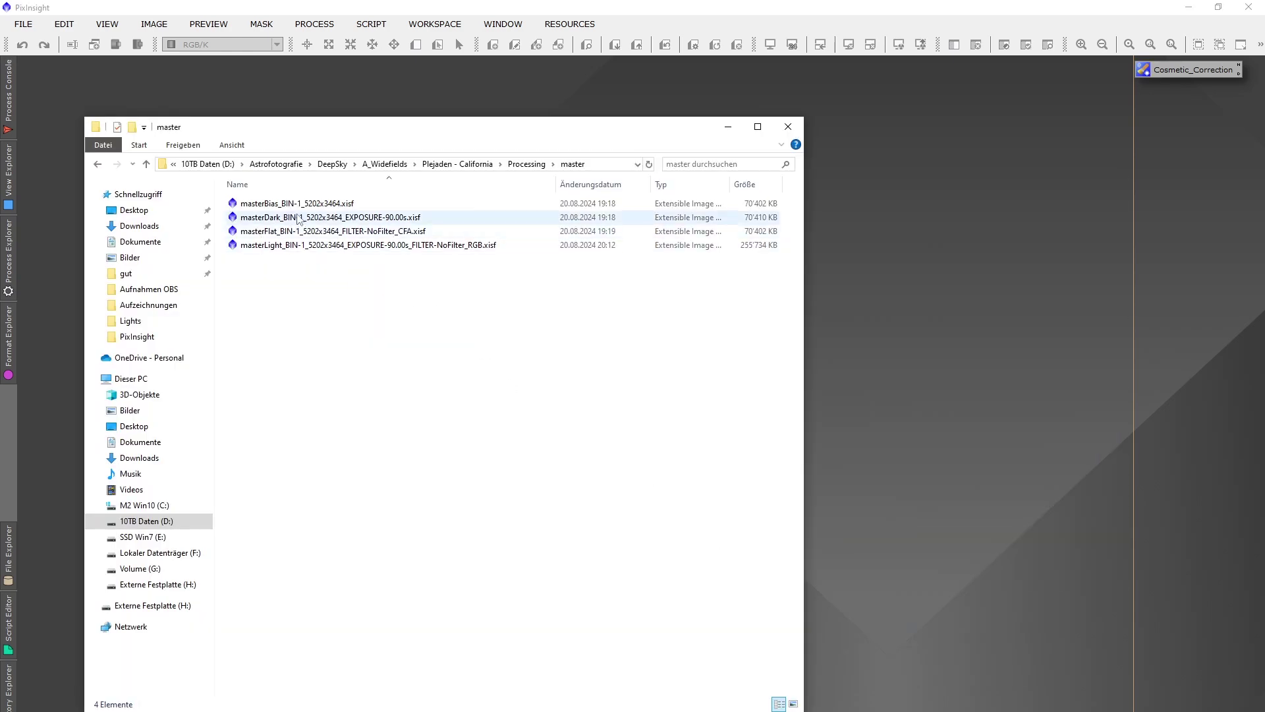
{"action": "left_click_drag", "start_coordinate": [282, 247], "coordinate": [906, 316]}
{"action": "left_click", "coordinate": [936, 365]}
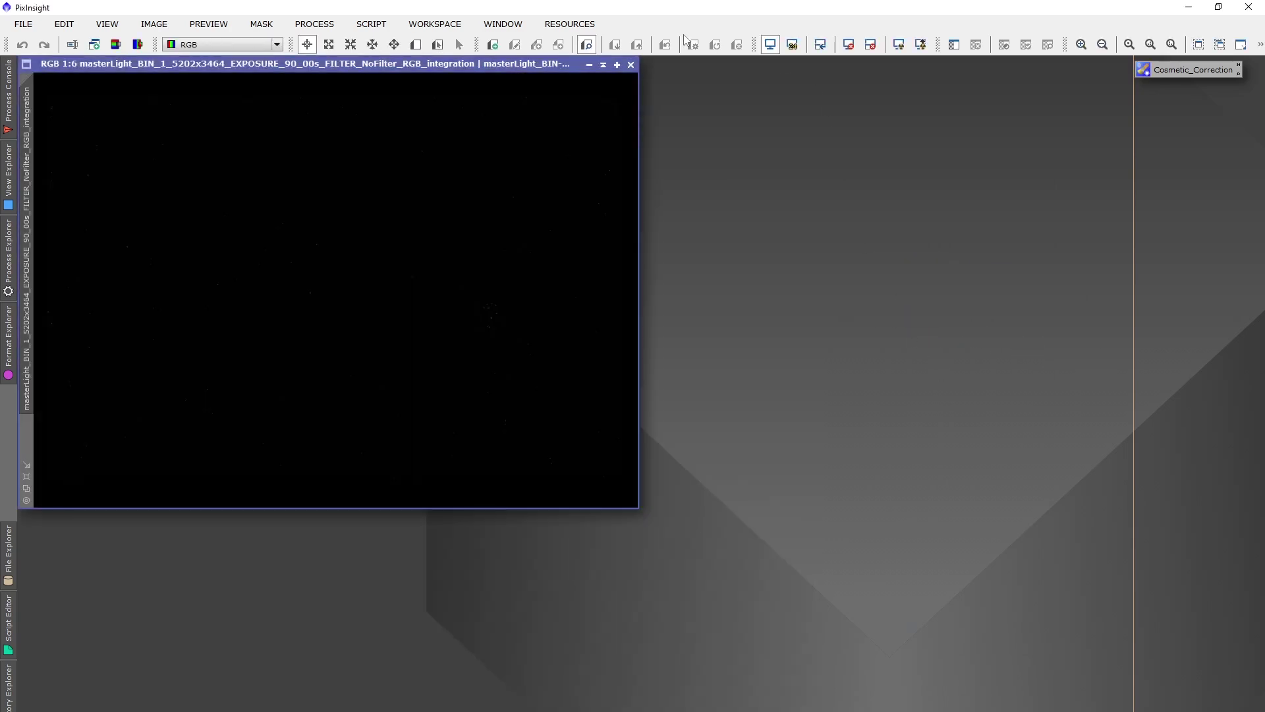
{"action": "left_click", "coordinate": [871, 47]}
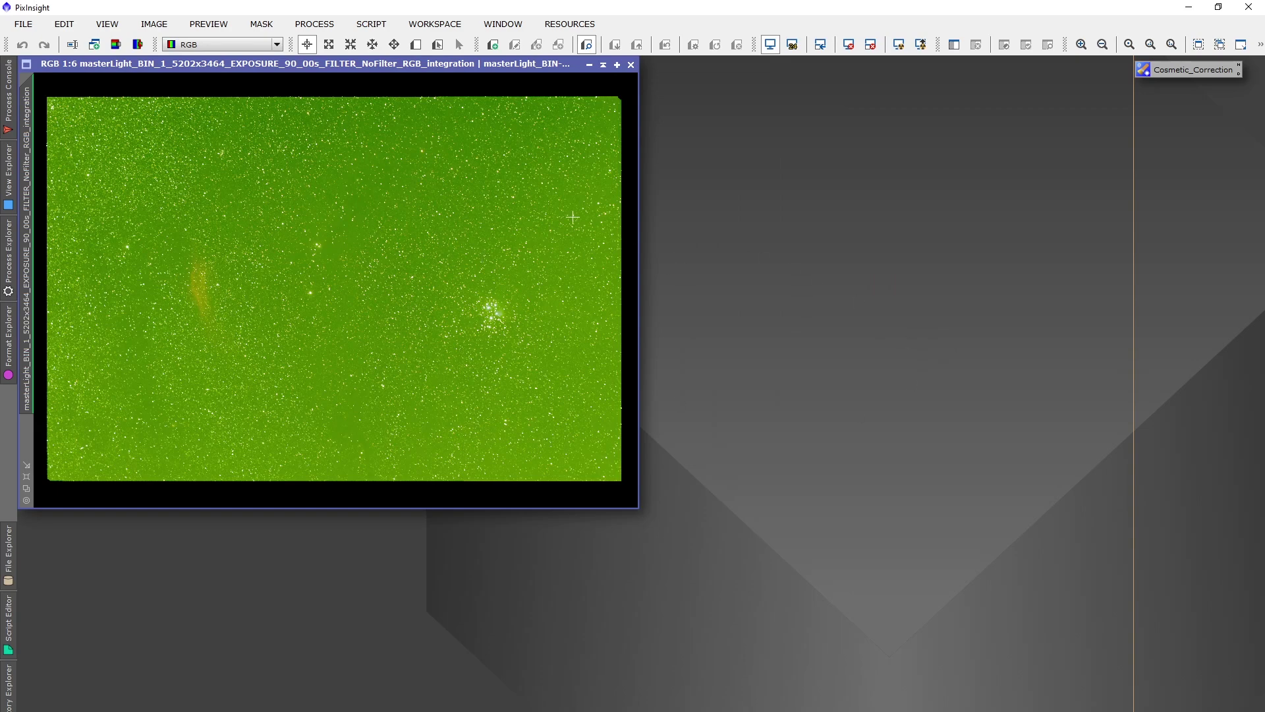
Step: Re-stretch the master light with unlinked channels in ScreenTransferFunction for neutral colour
{"action": "left_click", "coordinate": [313, 24]}
{"action": "mouse_move", "coordinate": [422, 30]}
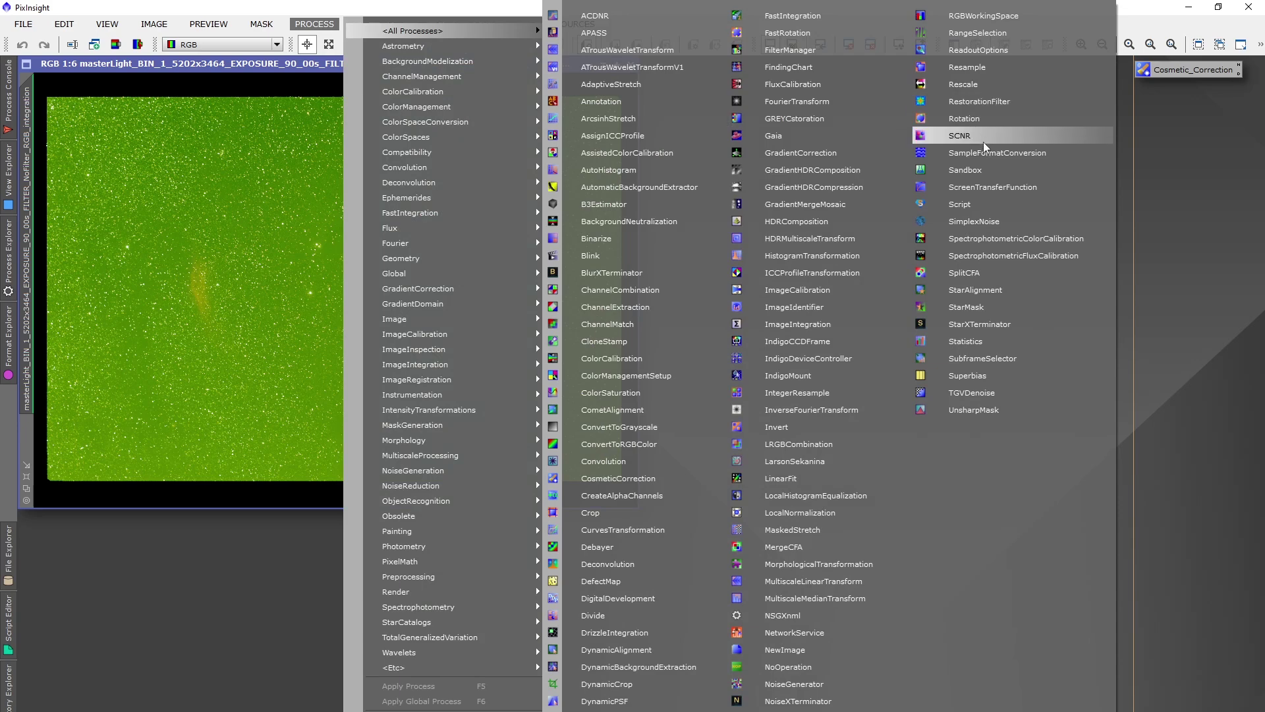
{"action": "left_click", "coordinate": [976, 188]}
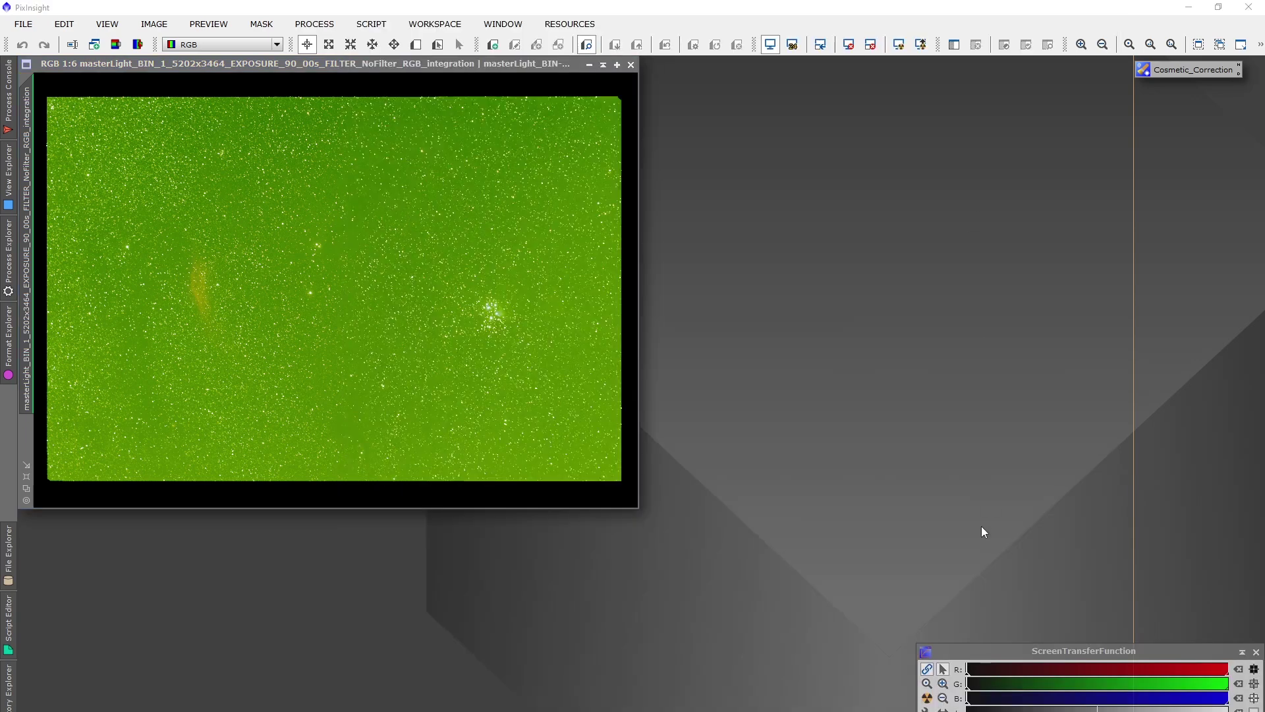
{"action": "left_click", "coordinate": [924, 675]}
{"action": "left_click", "coordinate": [926, 697]}
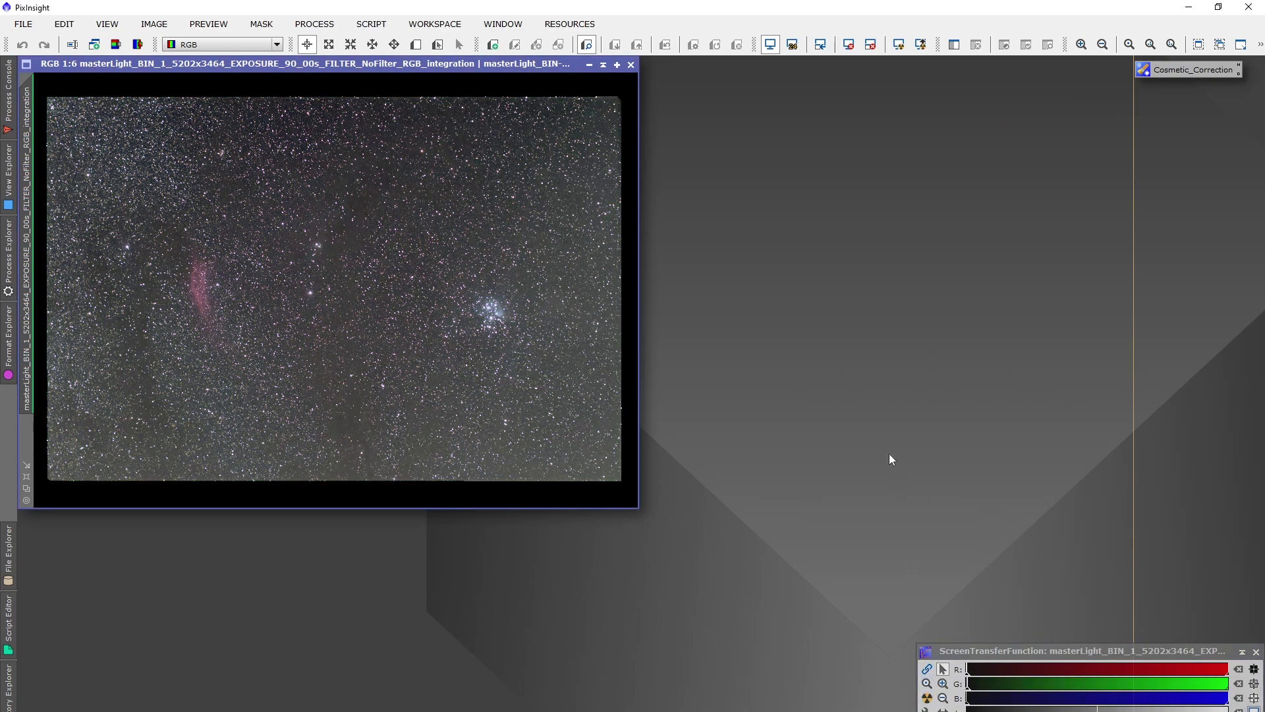